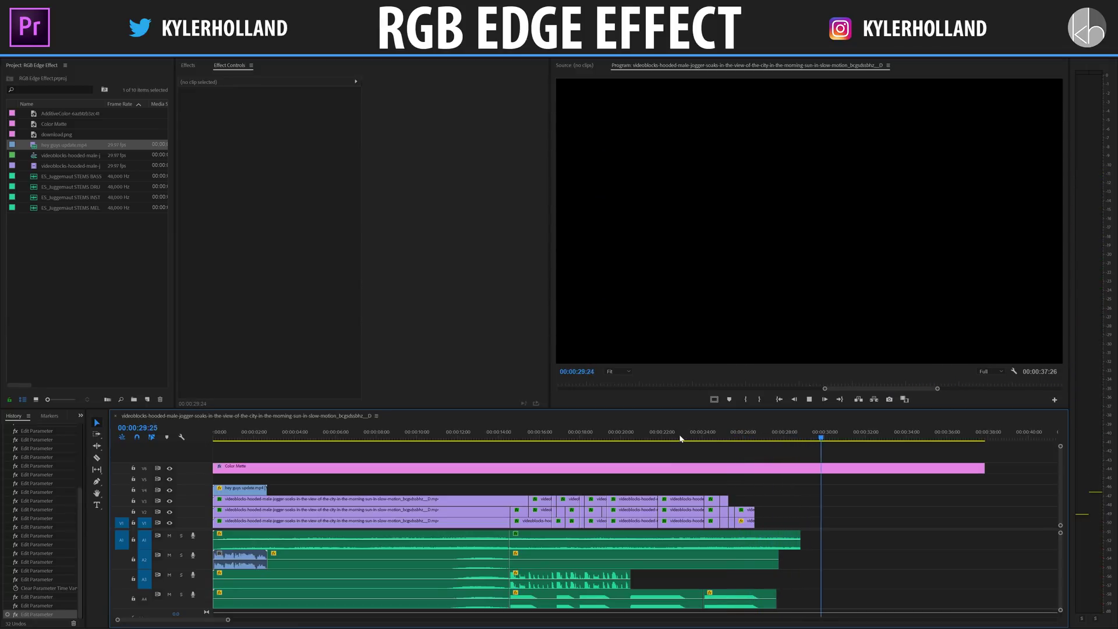
scroll(829, 478, down, 1)
scroll(829, 478, down, 5)
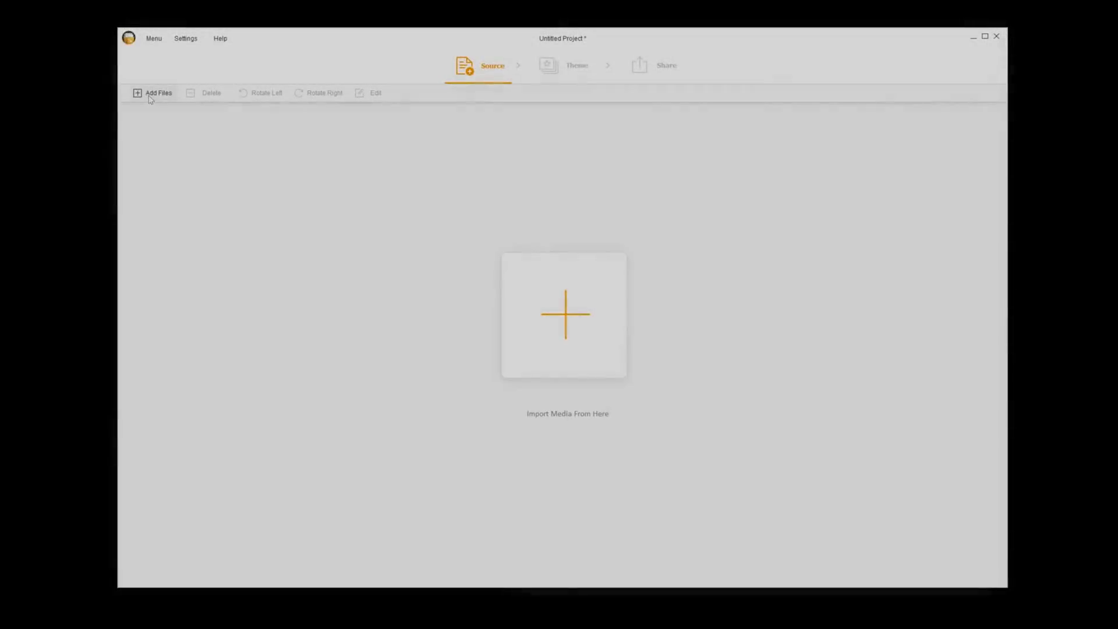
Import the seven photo and video files into the untitled slideshow project.
click(150, 94)
click(175, 110)
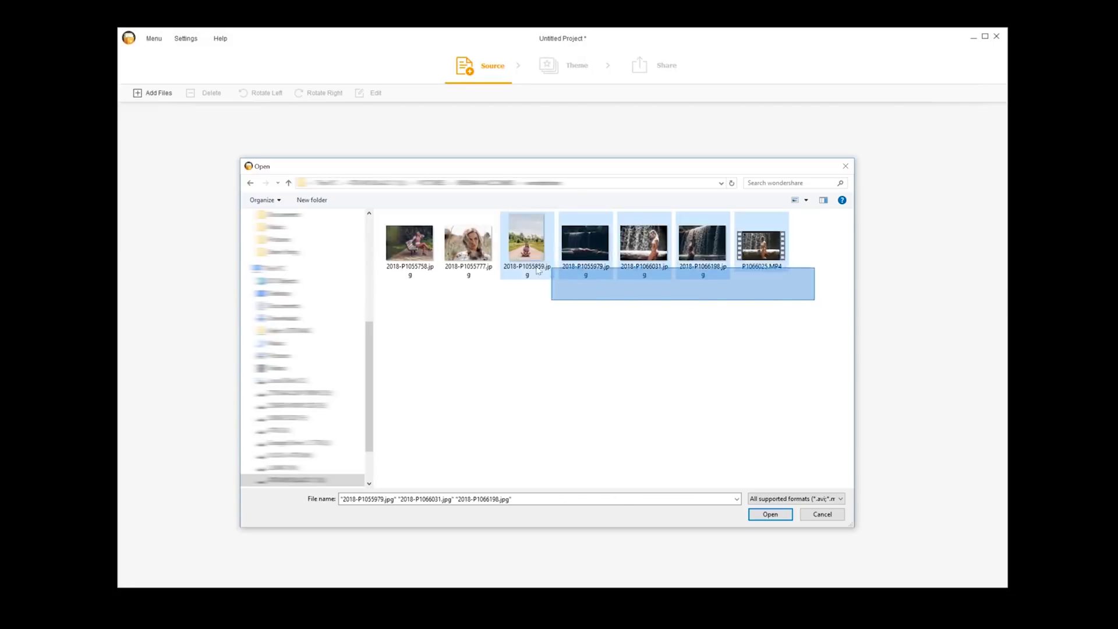
drag(498, 212, 388, 217)
click(767, 513)
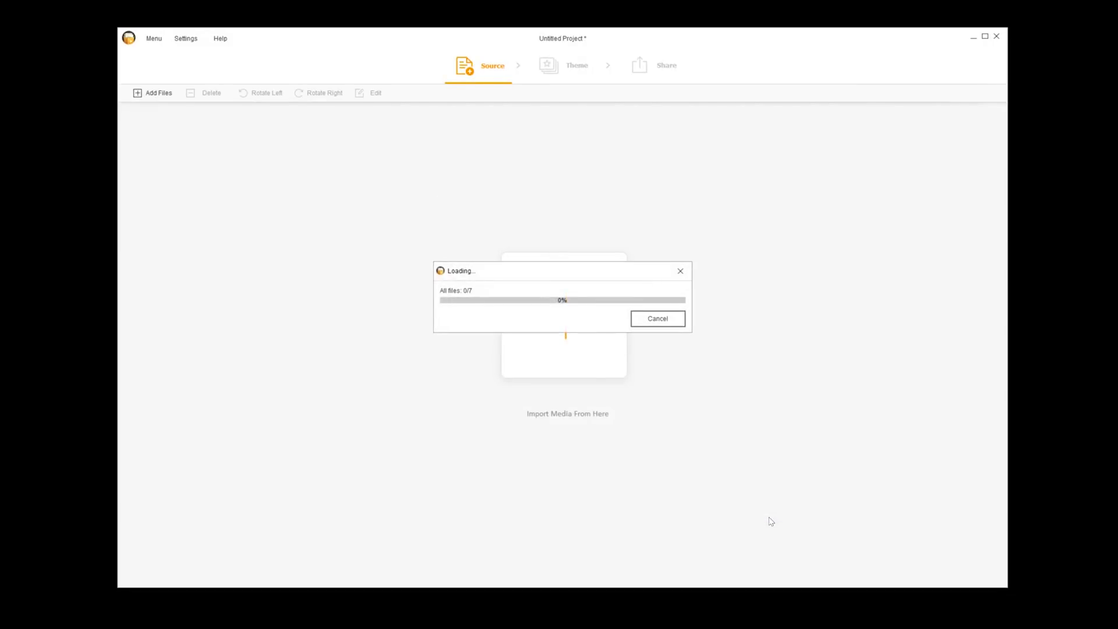
Place the waterfall video second in the clip order and trim it from 00:00:03.00 to 00:00:16.02.
drag(356, 148, 234, 149)
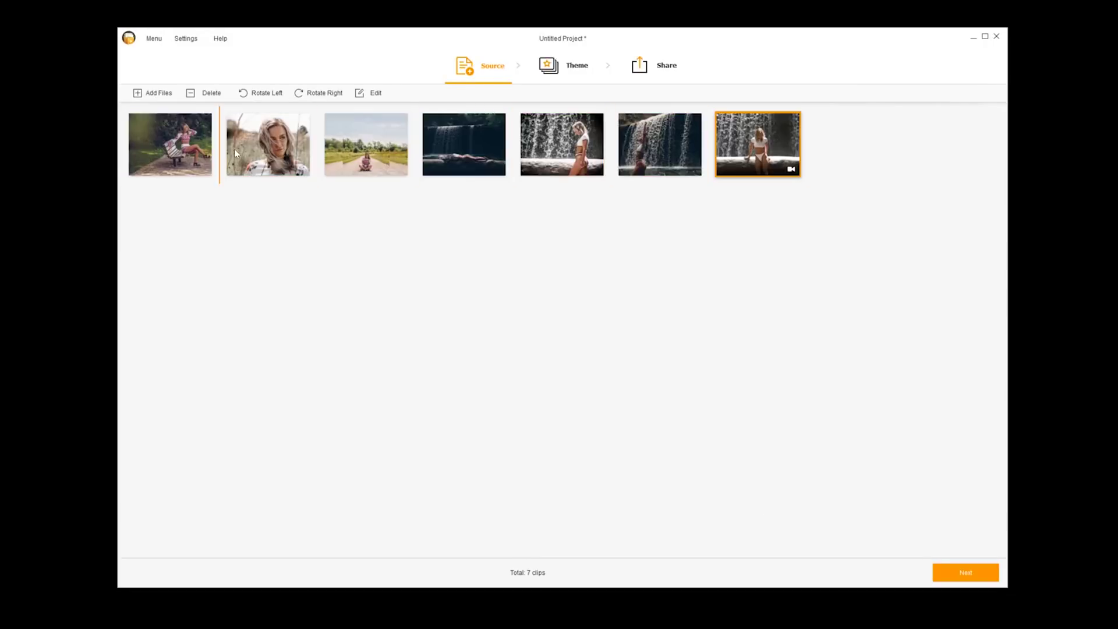
drag(234, 149, 236, 149)
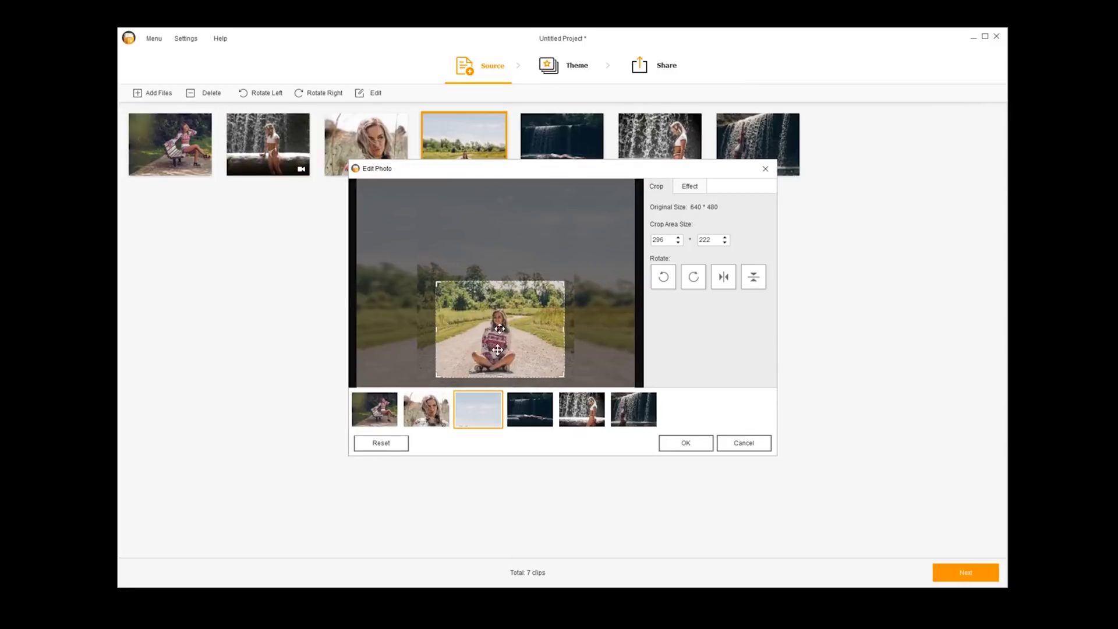
click(685, 443)
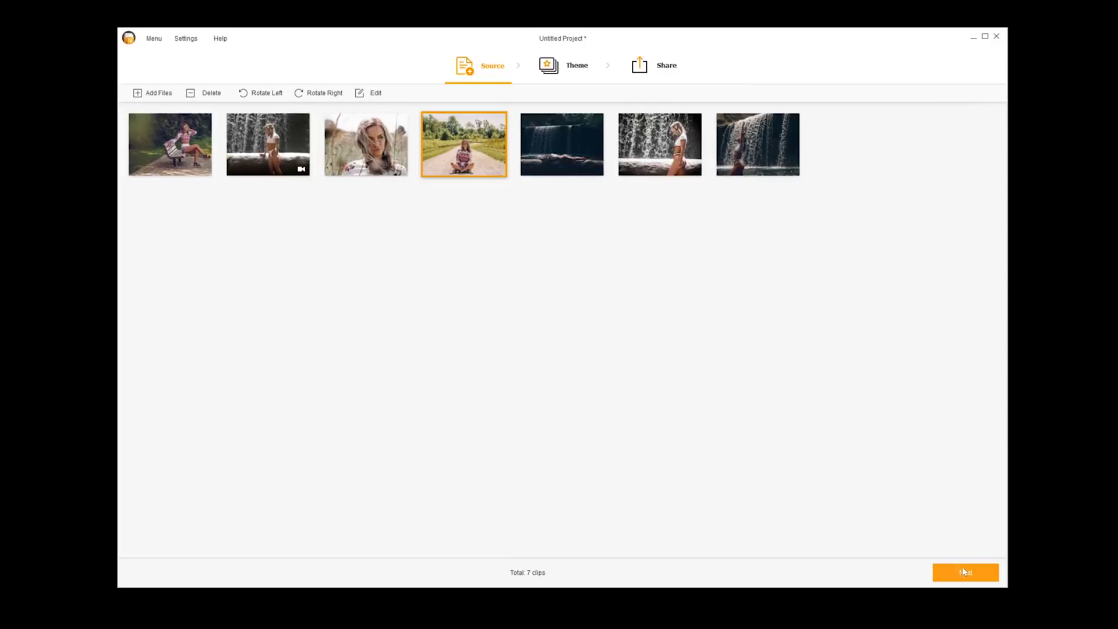
Advance the slideshow project to its theme stage and browse the available background music.
click(962, 570)
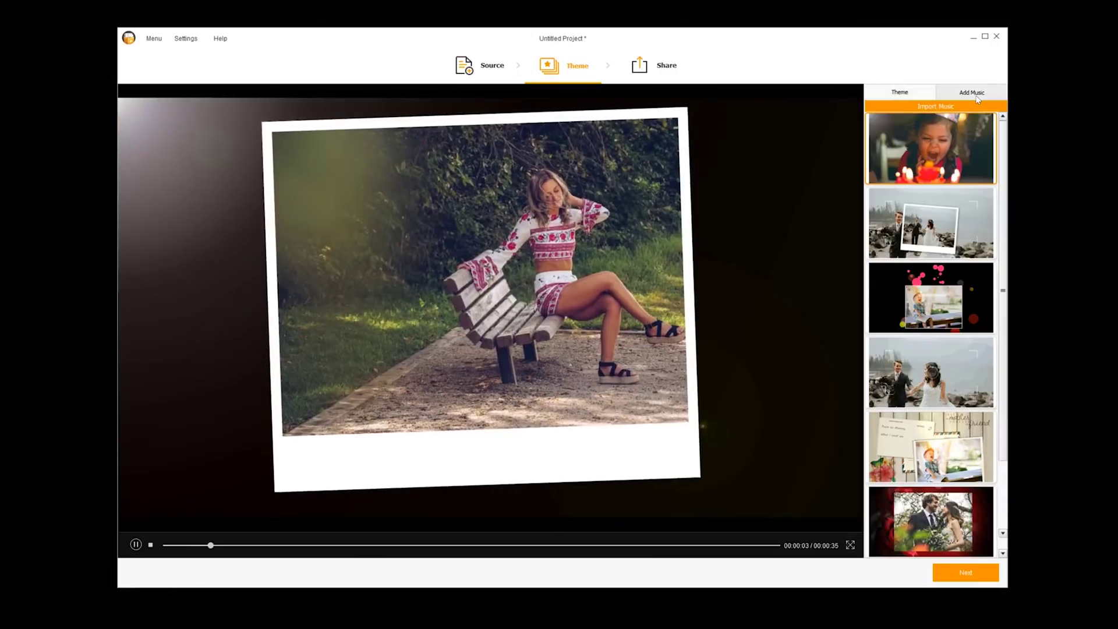
click(977, 96)
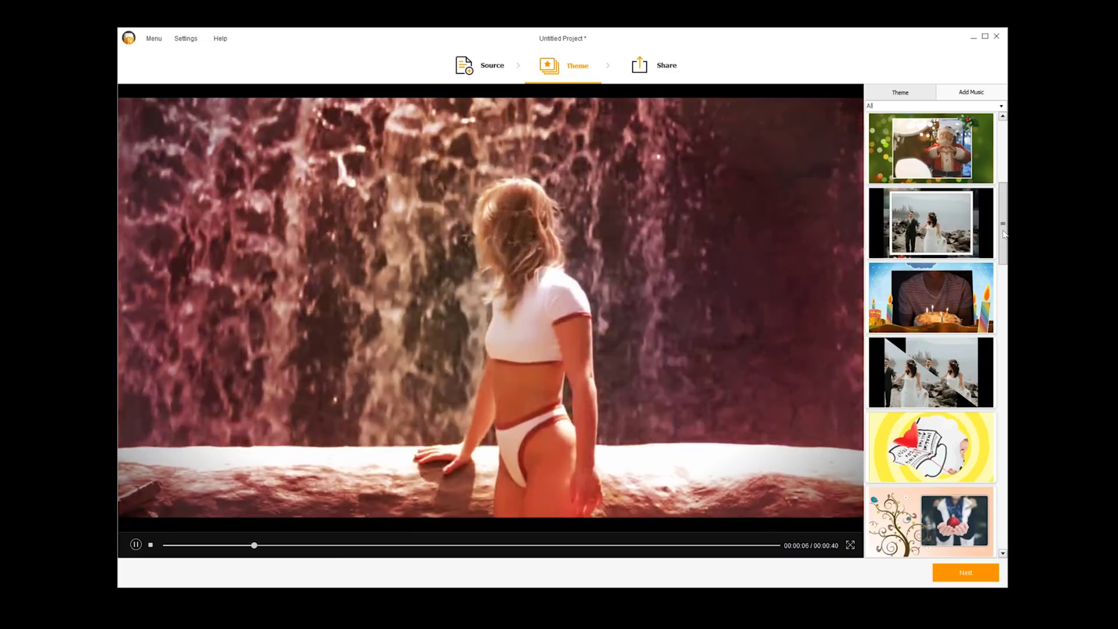
mouse_move(1006, 240)
mouse_down()
mouse_move(1004, 212)
mouse_move(1005, 233)
mouse_up()
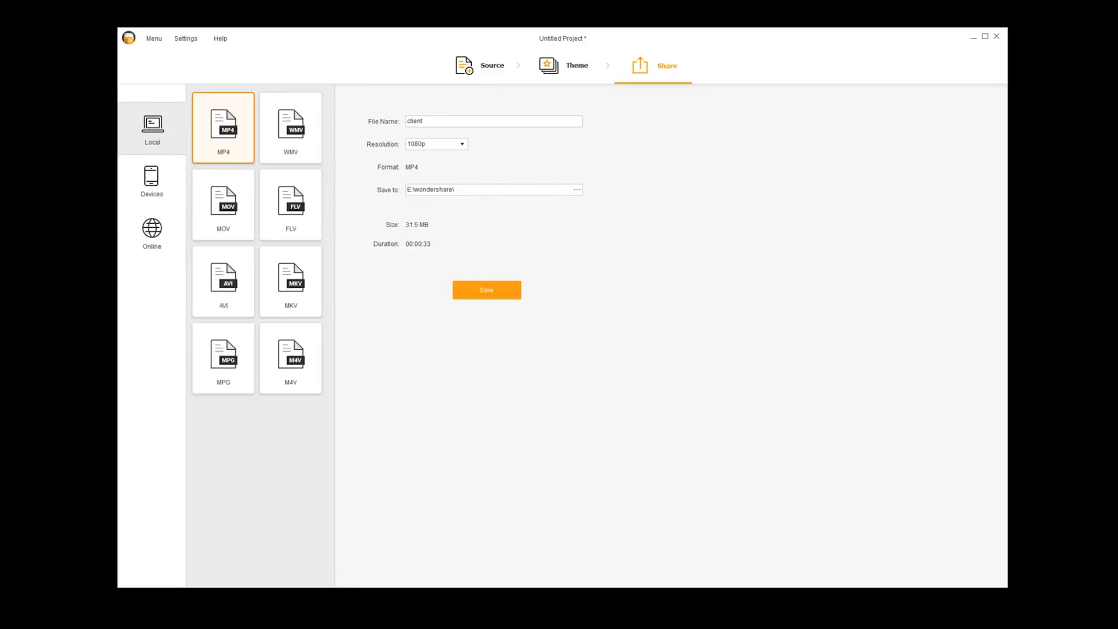
Save the slideshow as a 1080p MP4 file named client in E:\wondershare\.
click(460, 285)
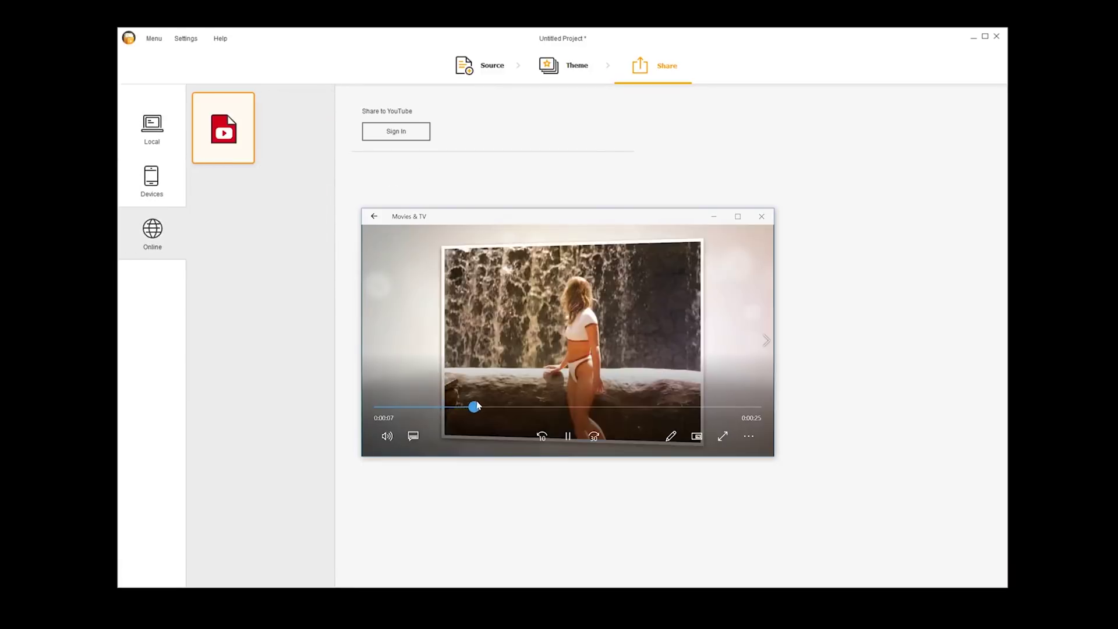
drag(476, 406, 651, 406)
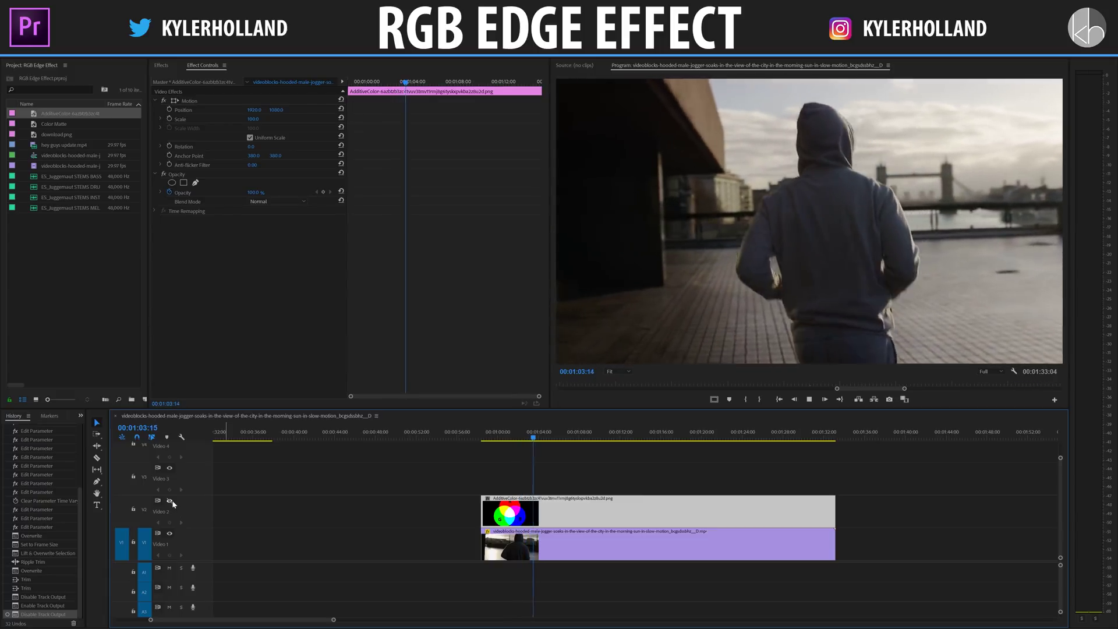
Switch the Video 2 track output back on and examine the overlaid RGB color diagram in an enlarged preview.
click(170, 500)
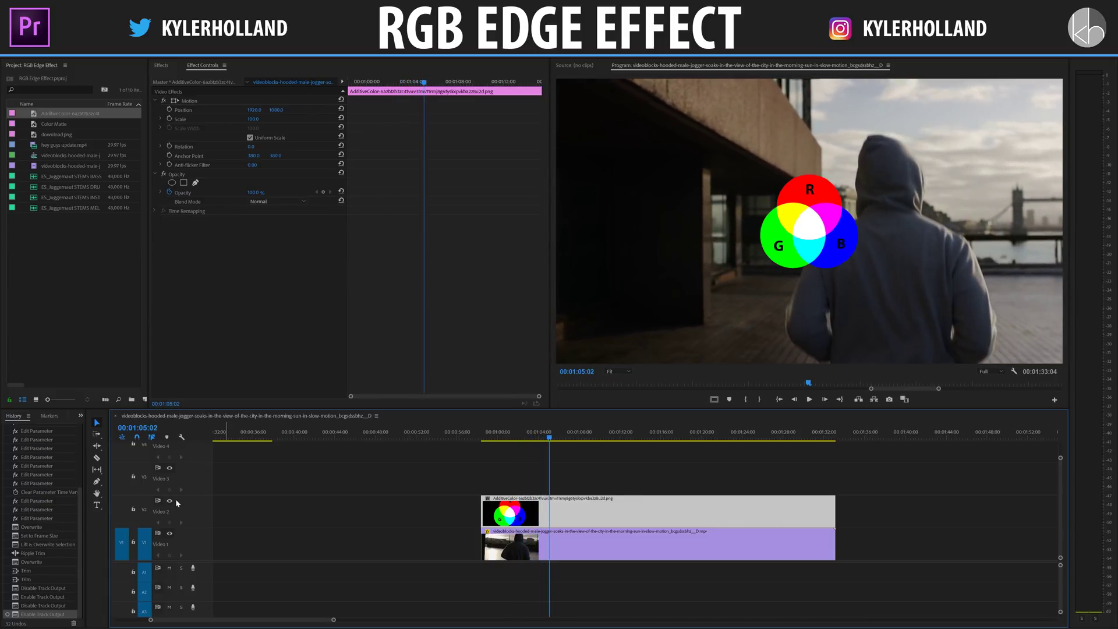
key(ctrl+grave)
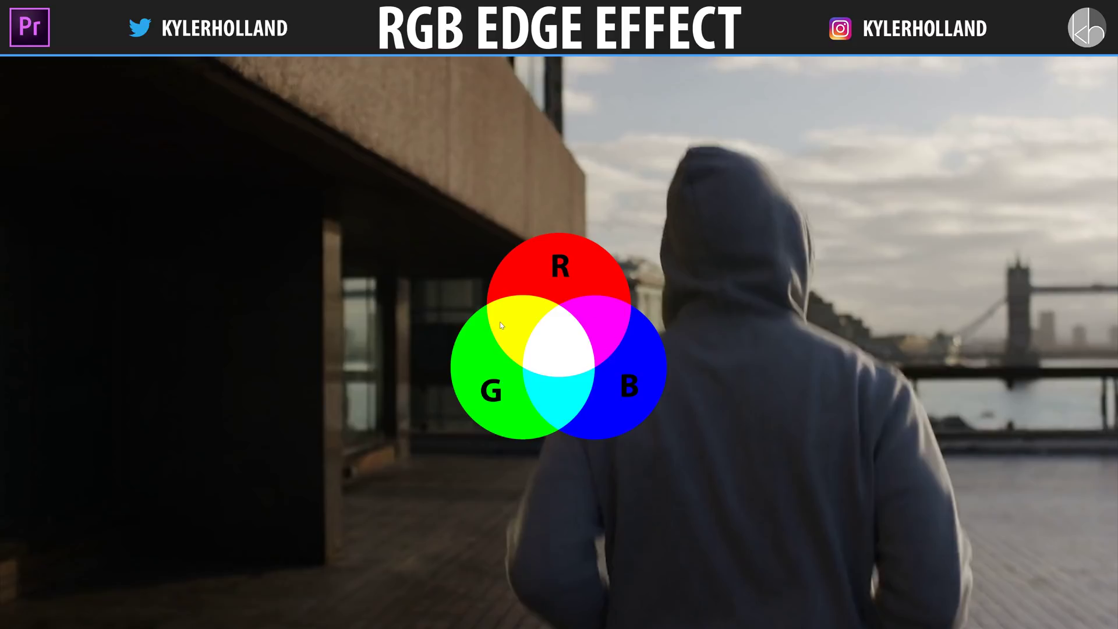
key(ctrl+grave)
Delete the RGB color diagram clip from the Video 2 track.
click(544, 524)
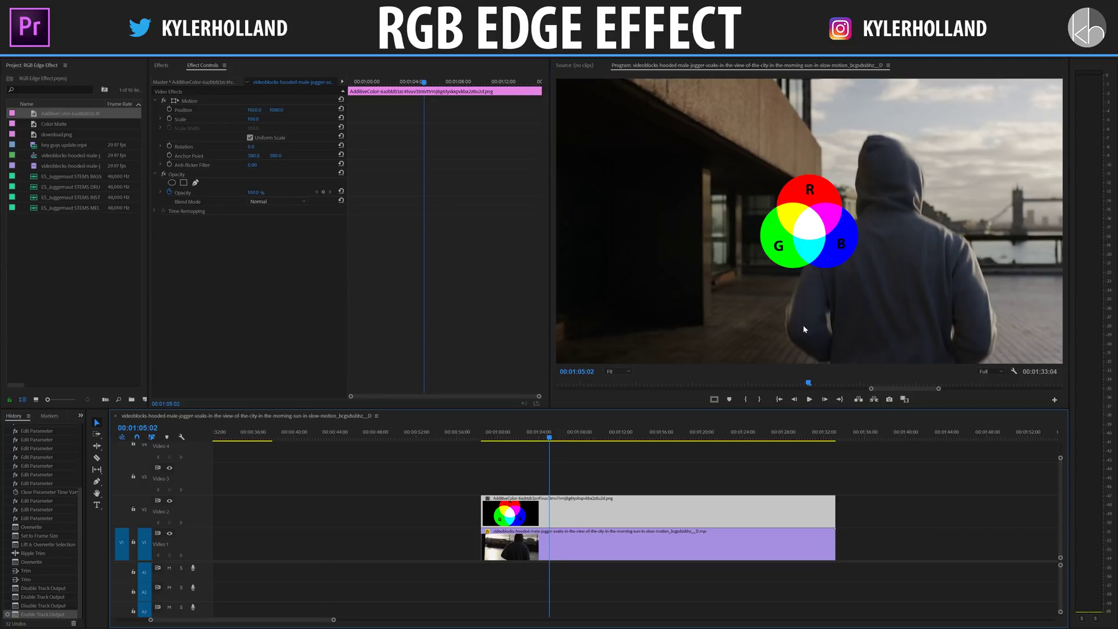
key(Delete)
Duplicate the hooded jogger clip from Video 1 onto Video 2 directly above it, and select the copy.
click(535, 545)
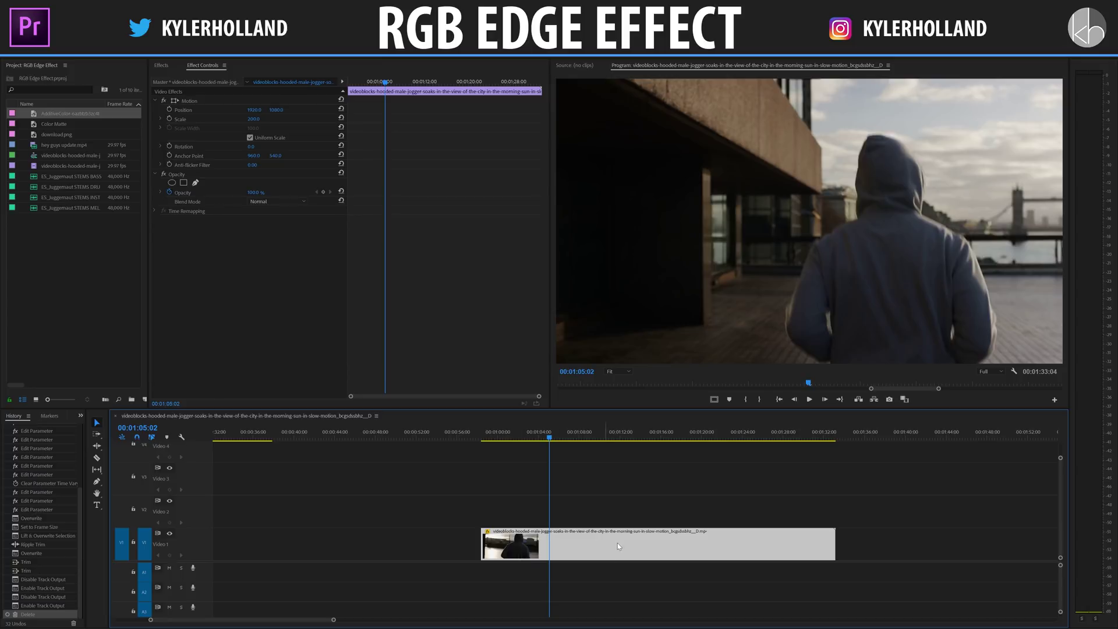
scroll(614, 474, right, 3)
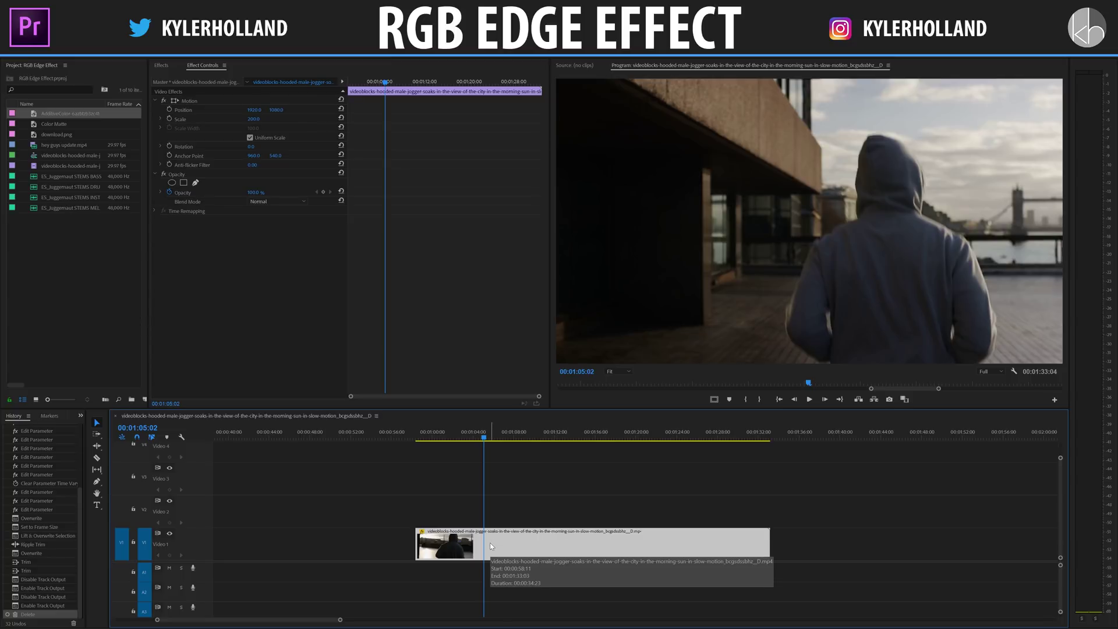
drag(490, 543, 486, 518)
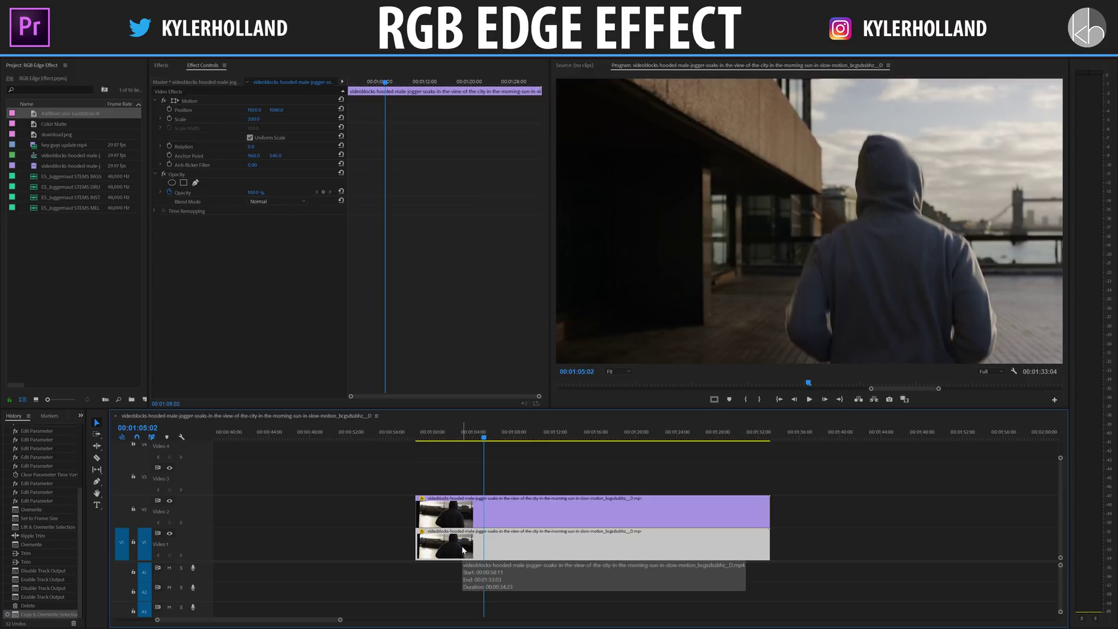
click(522, 513)
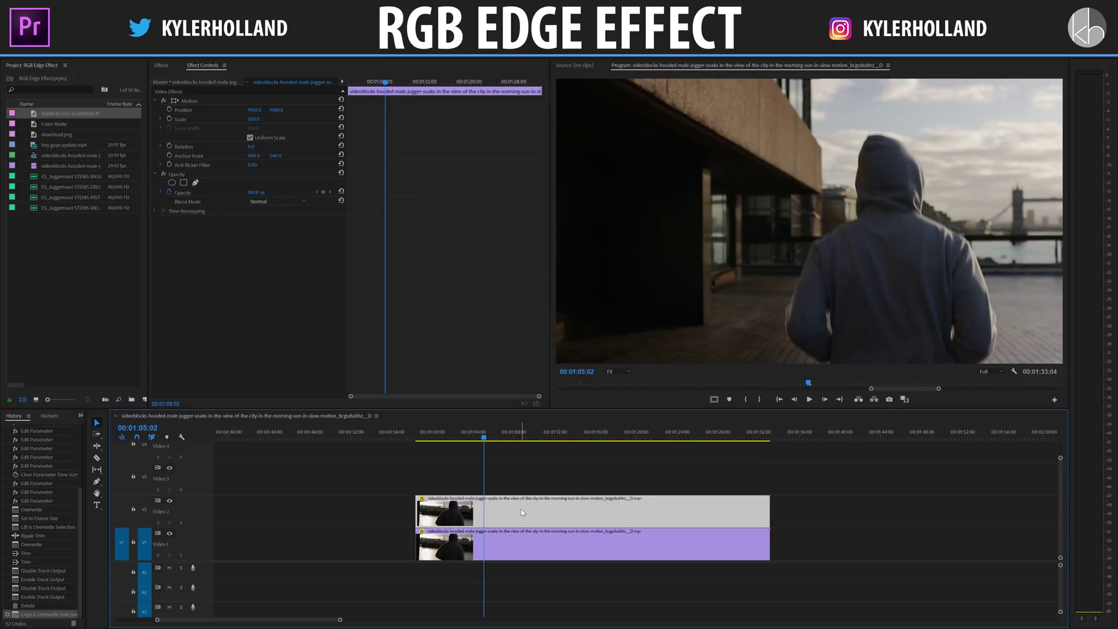
click(500, 537)
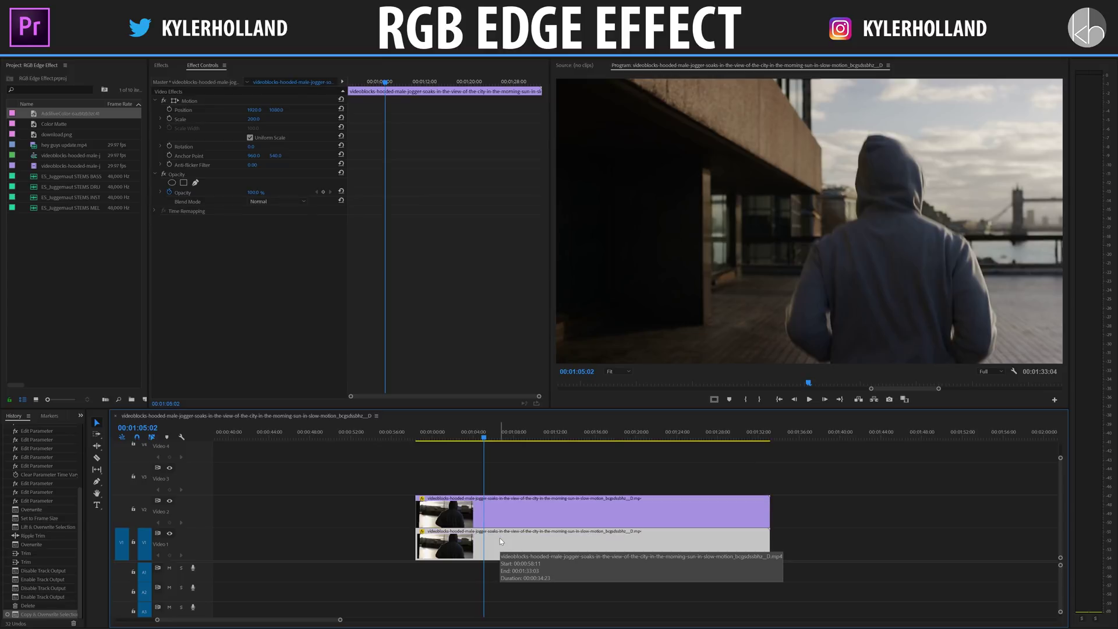
drag(500, 536, 508, 505)
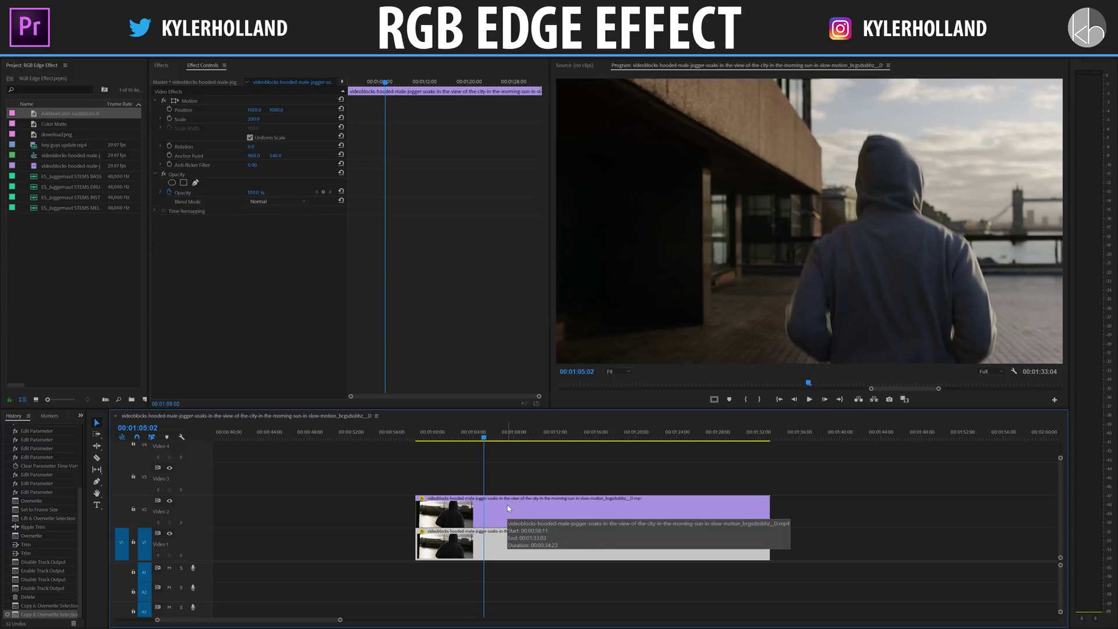
click(504, 509)
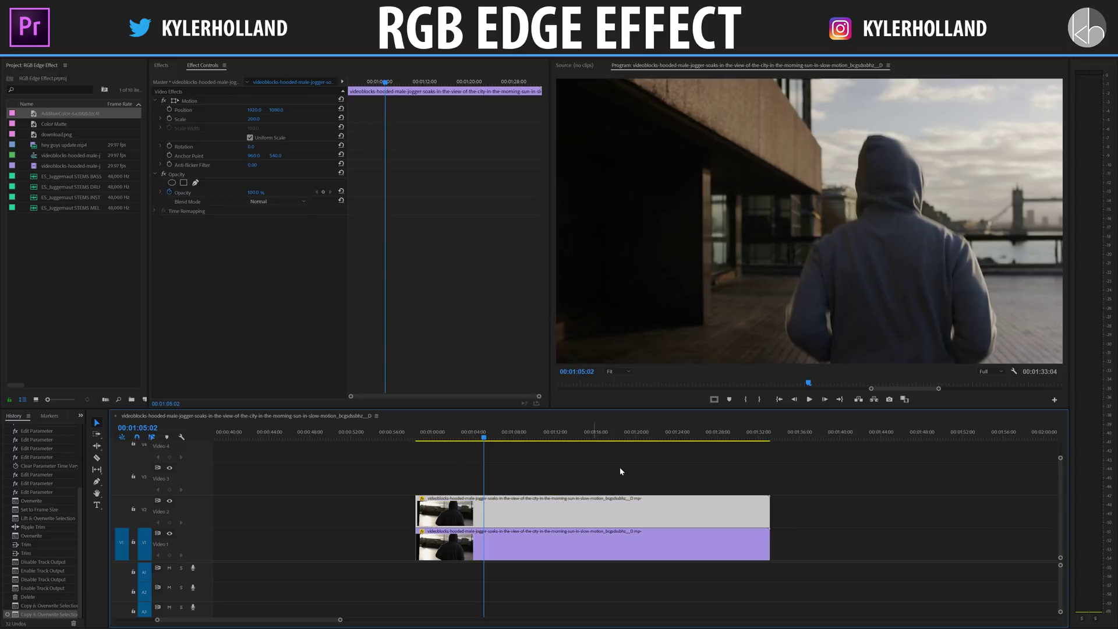
Search the effects for rgb and apply Color Balance (RGB) to the jogger clip on Video 2.
click(165, 67)
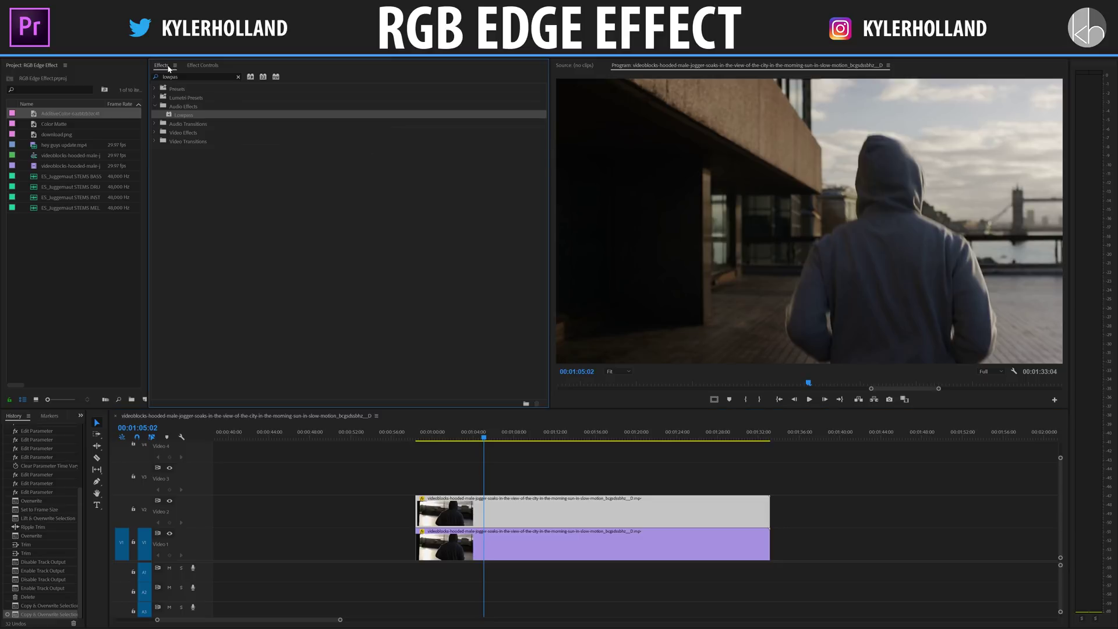
click(237, 77)
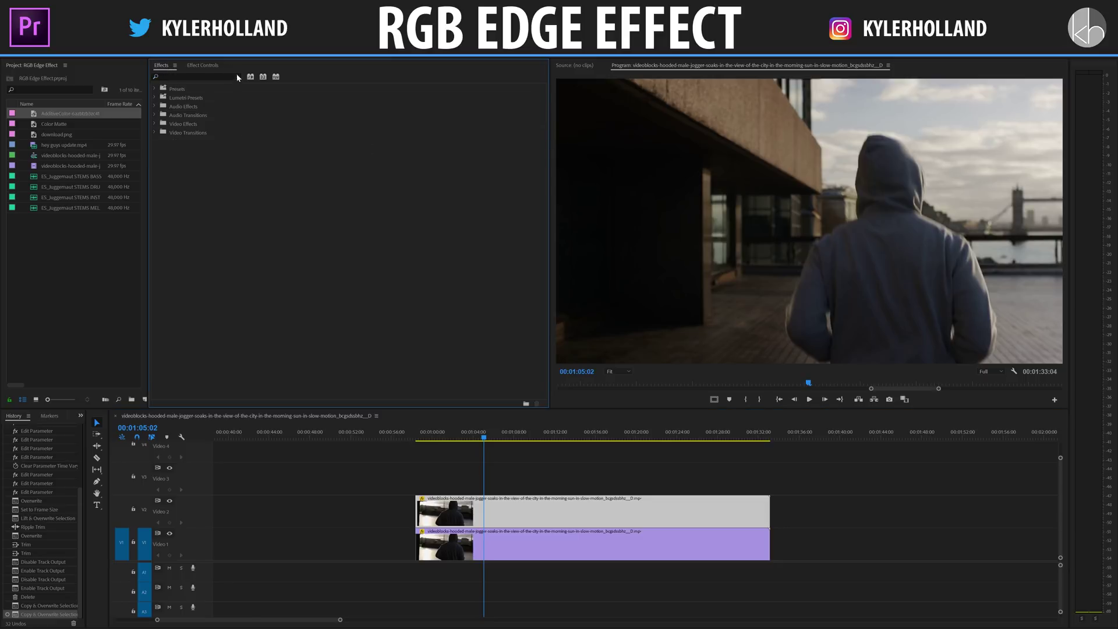
click(122, 32)
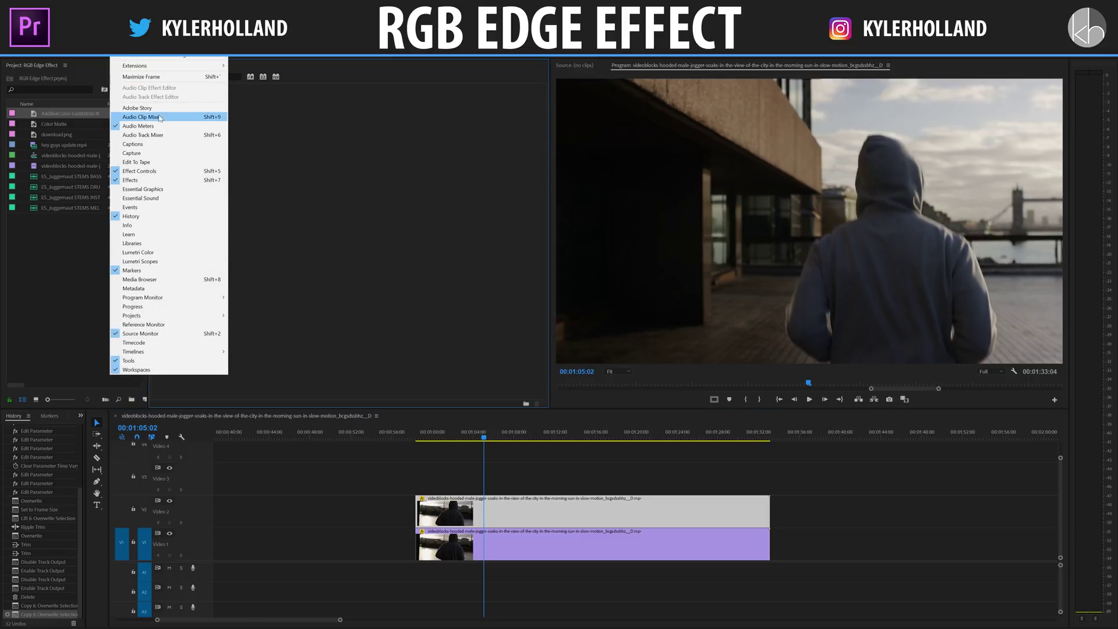
click(151, 183)
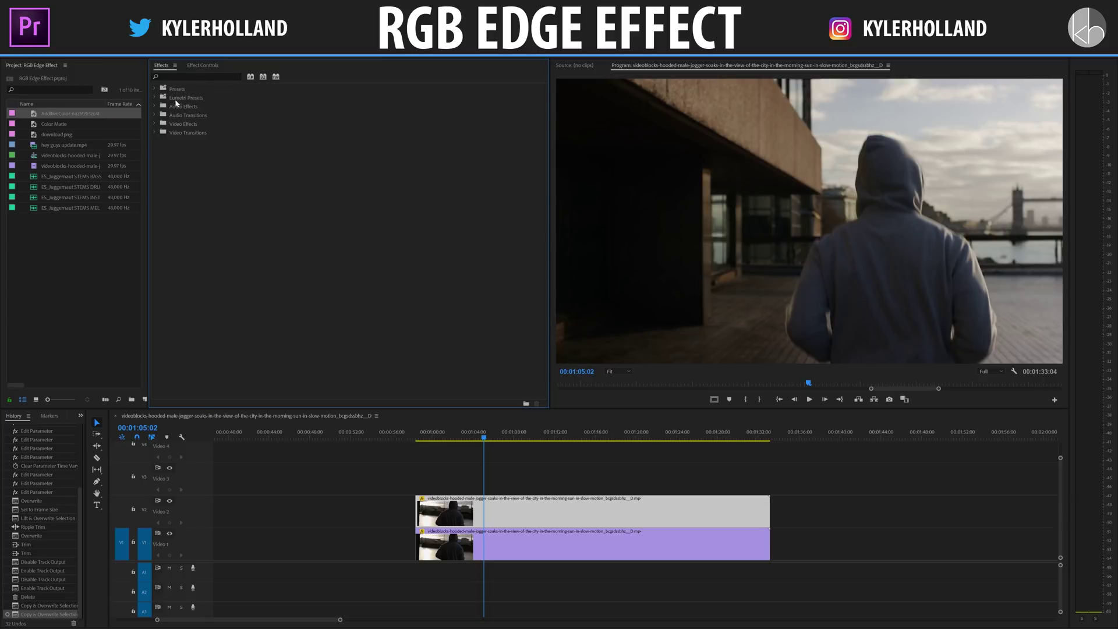
click(178, 77)
text(rgb)
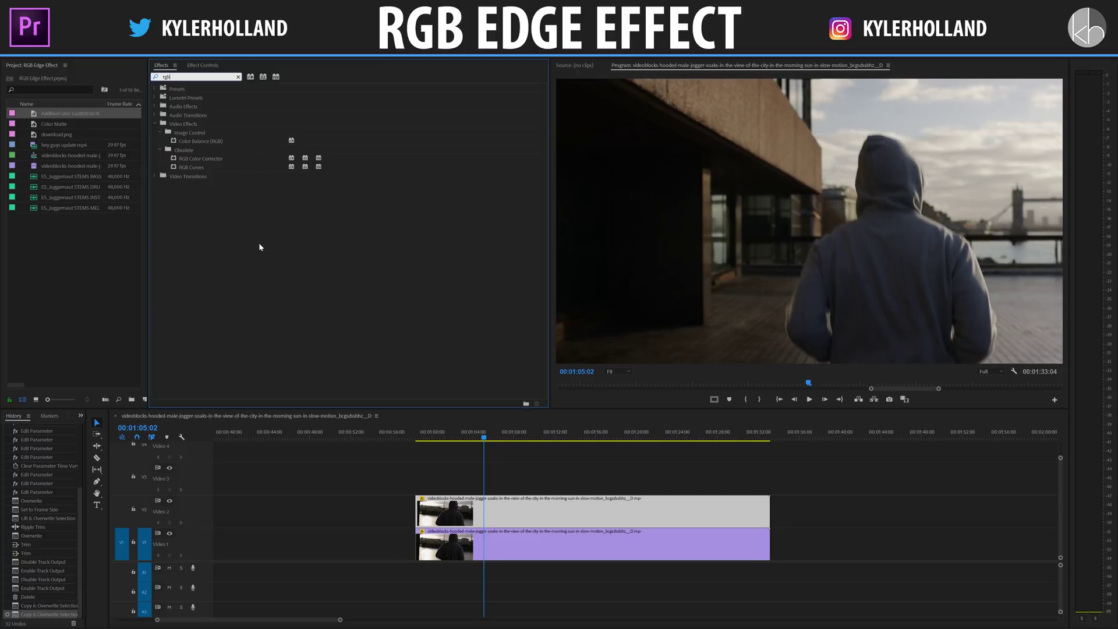
click(259, 244)
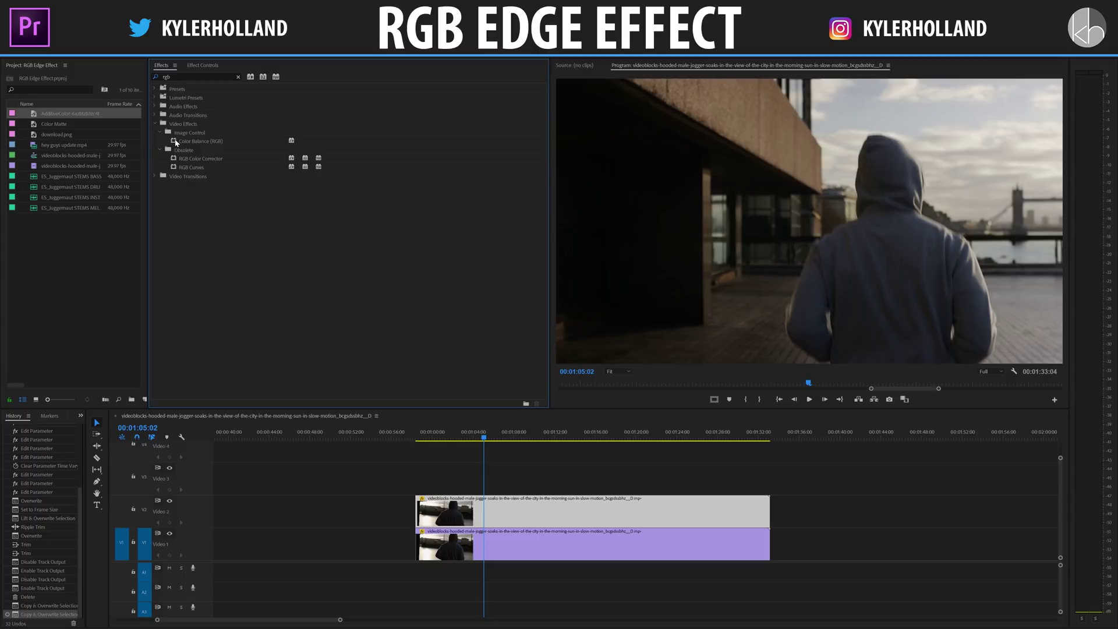
click(215, 142)
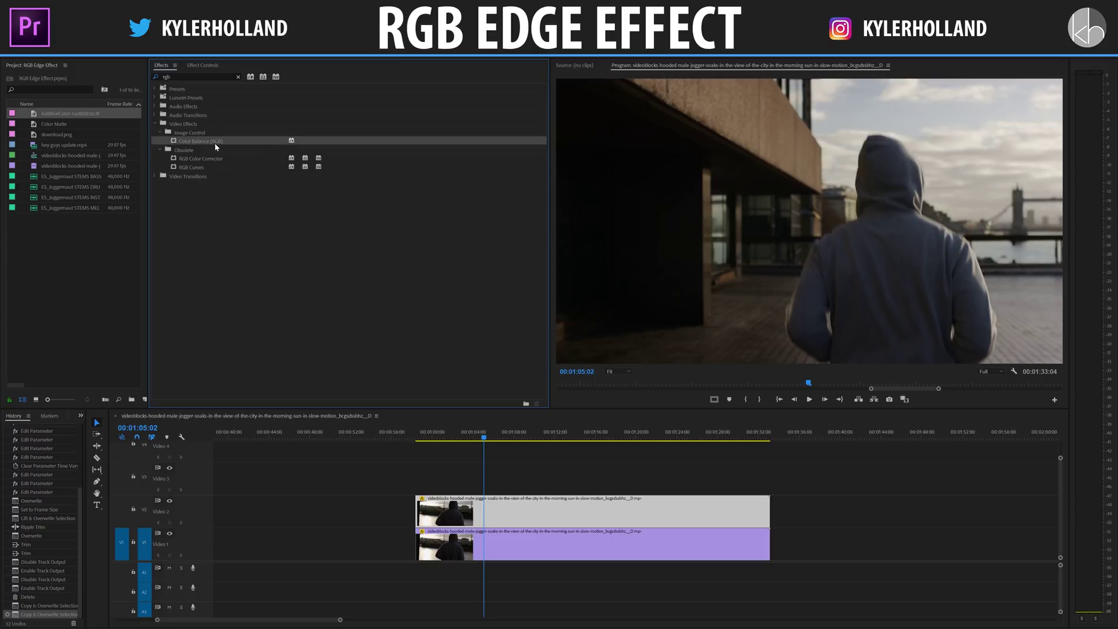
drag(187, 145, 535, 512)
click(535, 513)
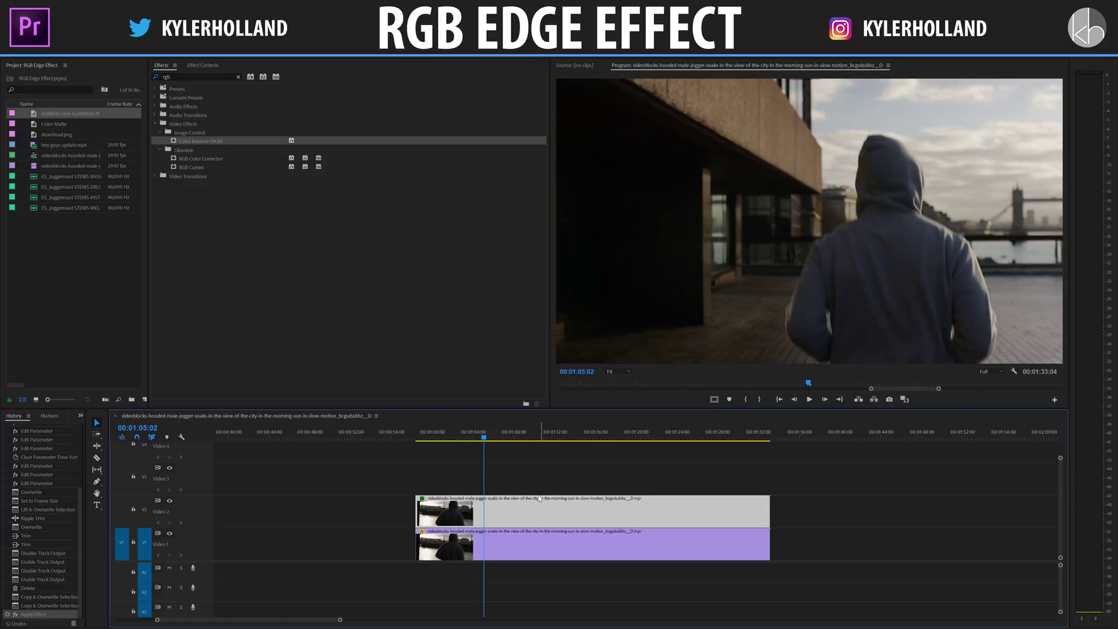
Show the effect settings of the Video 2 clip and select its Color Balance (RGB) effect.
click(209, 65)
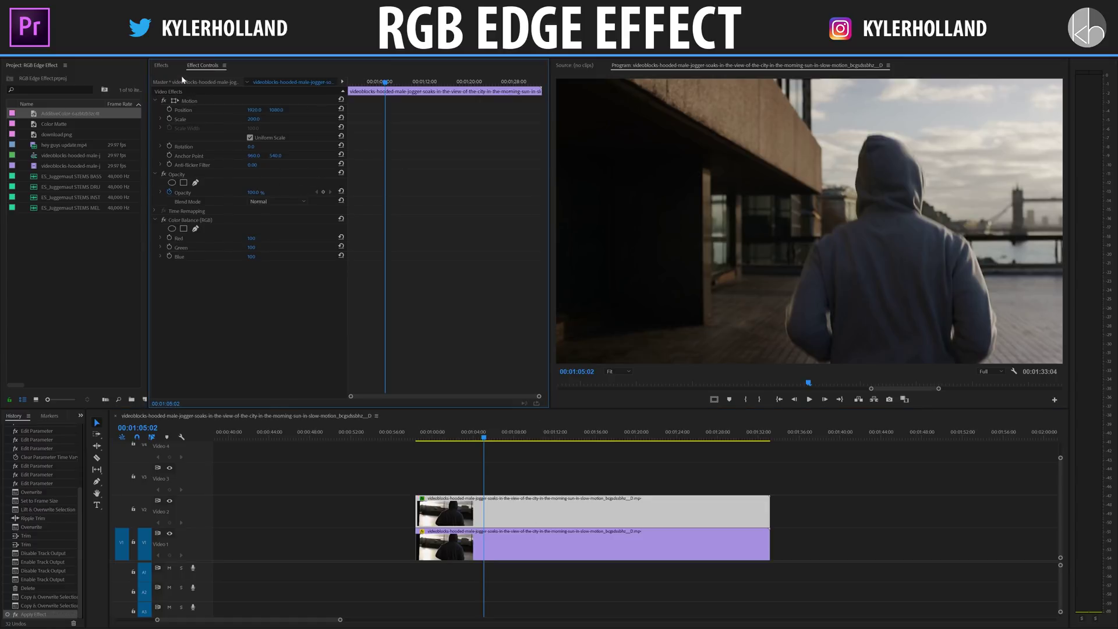
click(120, 34)
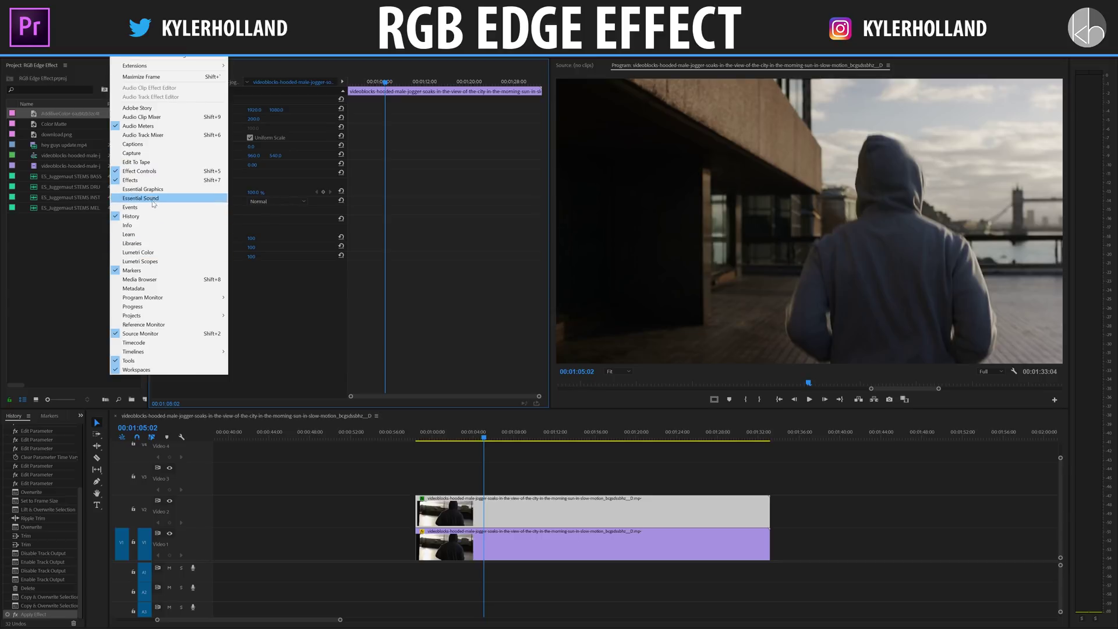
click(153, 173)
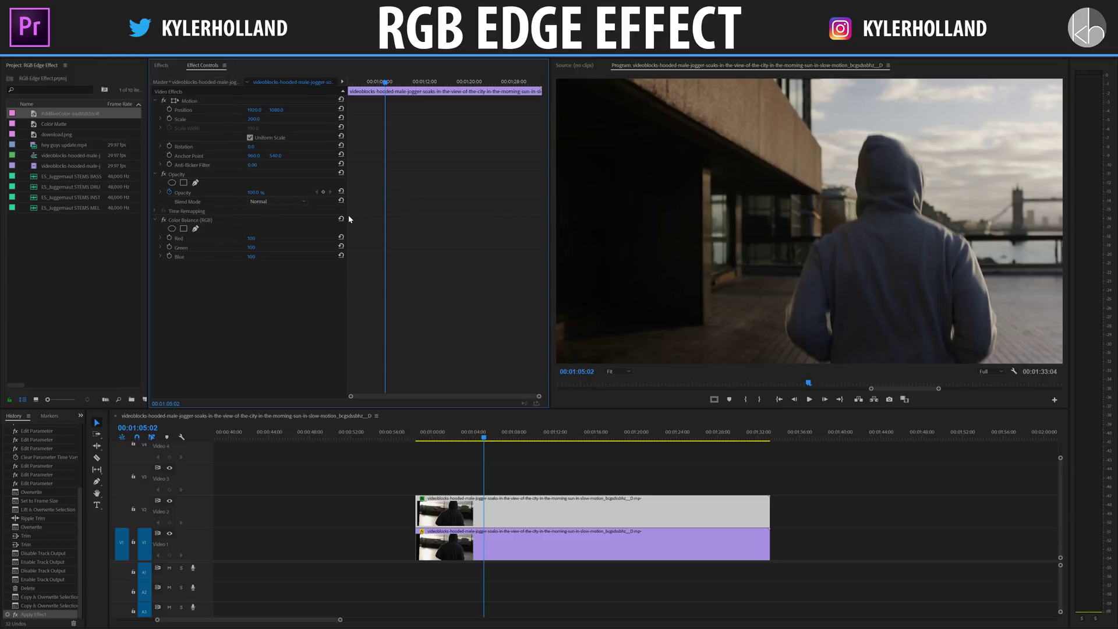
click(197, 223)
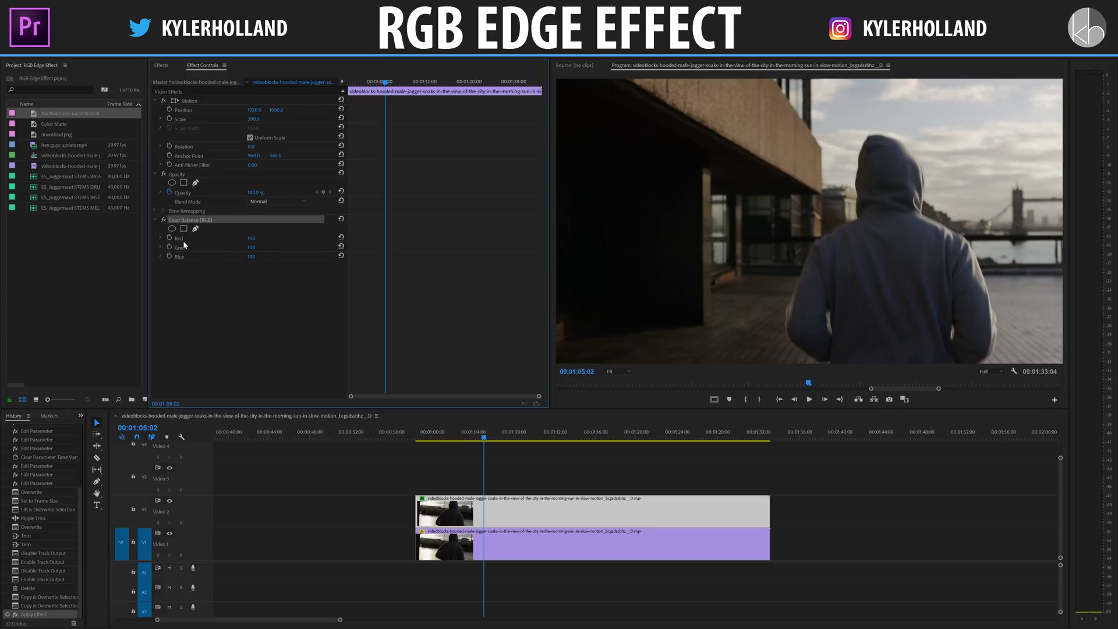
Try adjusting the Color Balance (RGB) channel values on the Video 2 clip, and undo the changes.
drag(249, 238, 210, 256)
key(ctrl+z)
key(ctrl+z)
key(ctrl+z)
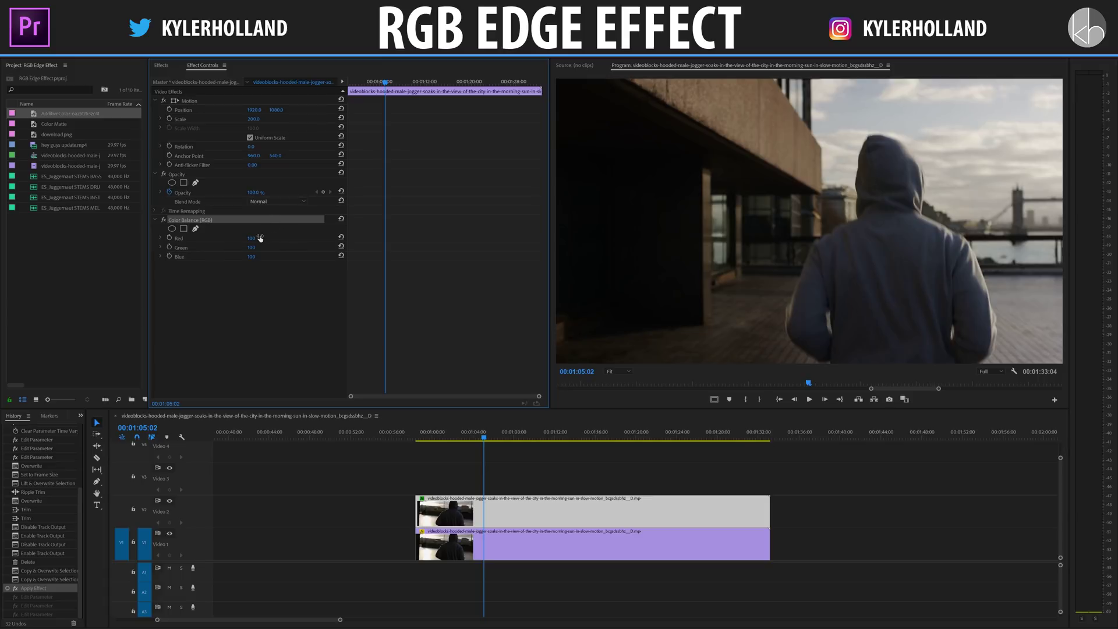
Set Green and Blue to 0 in the Color Balance (RGB) effect of the Video 2 clip.
click(287, 267)
click(466, 444)
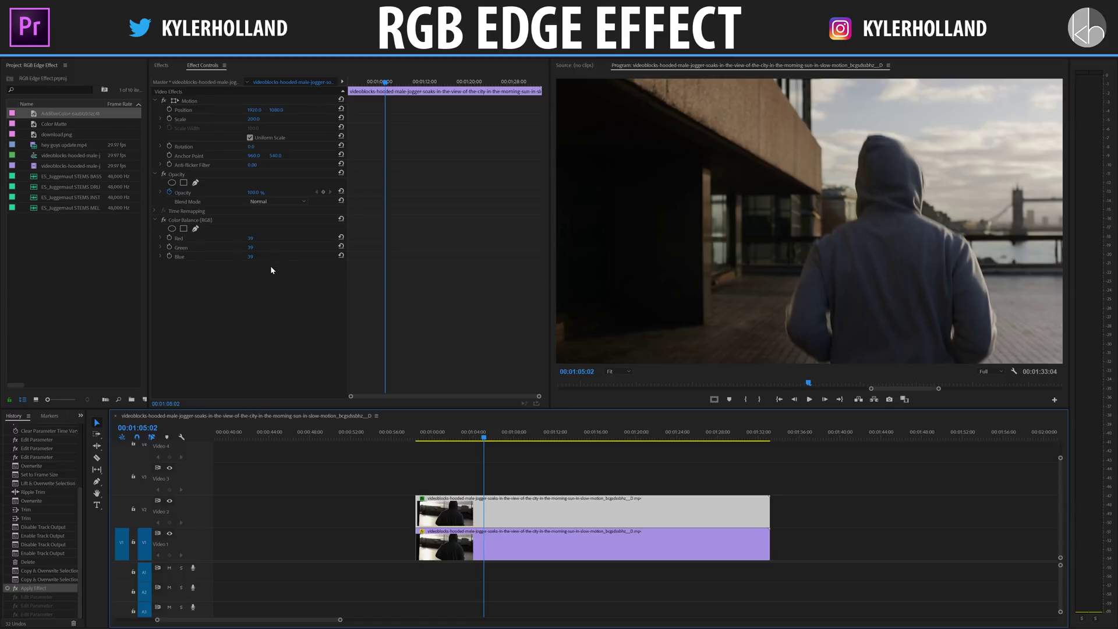
click(503, 479)
click(481, 511)
click(250, 247)
text(0)
click(254, 256)
text(0)
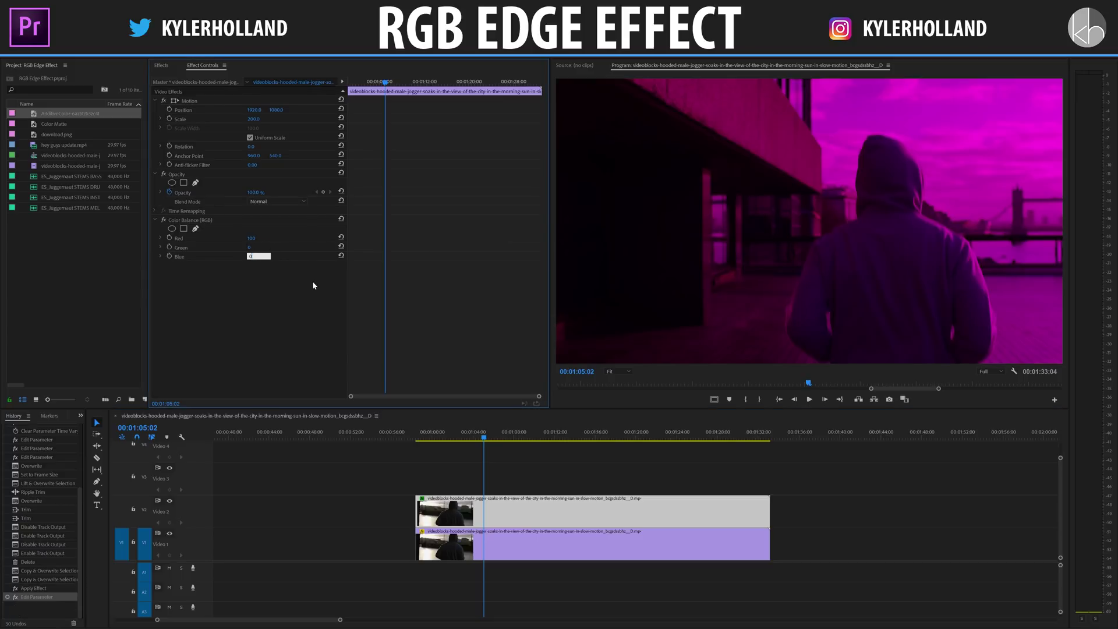
click(311, 285)
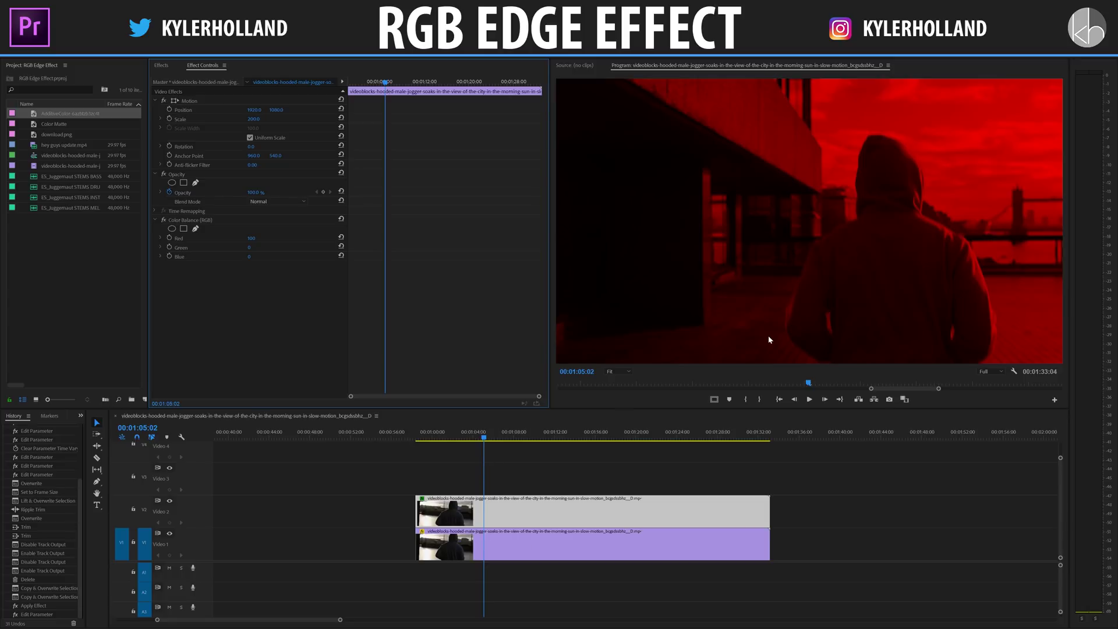
Set the blend mode of the Video 2 clip to Lighten and play the footage, undoing any accidental parameter change.
click(531, 425)
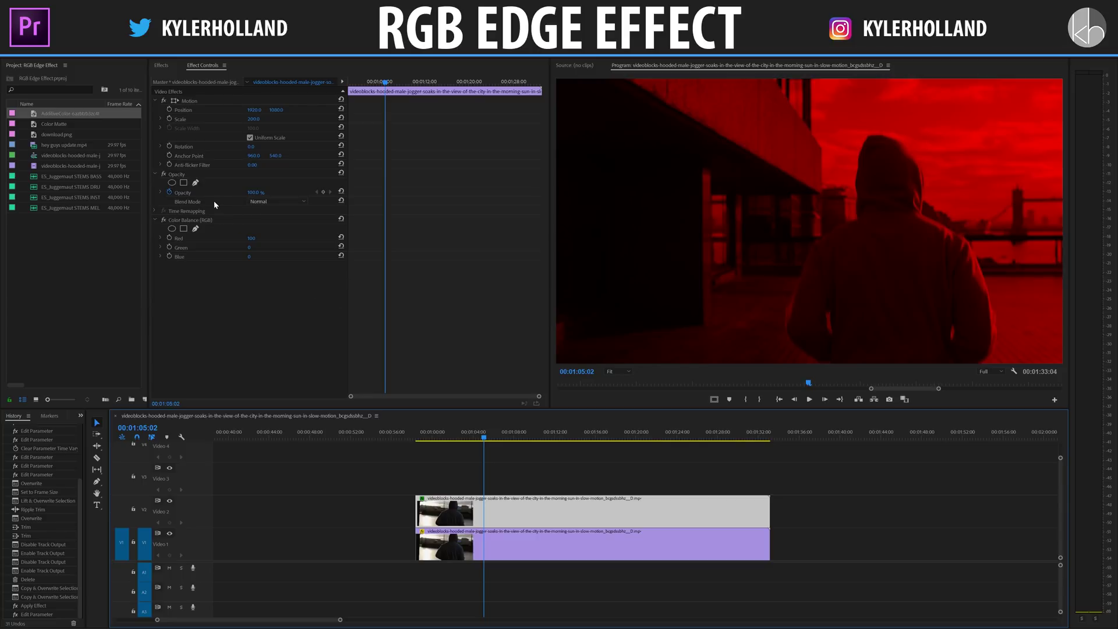
click(263, 201)
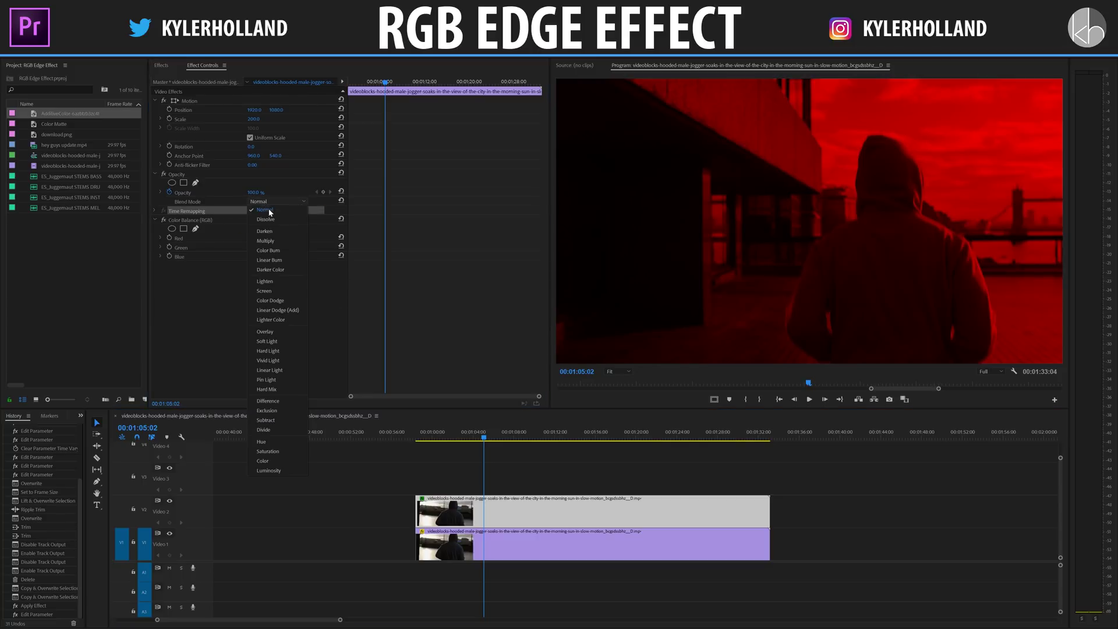
click(265, 281)
key(space)
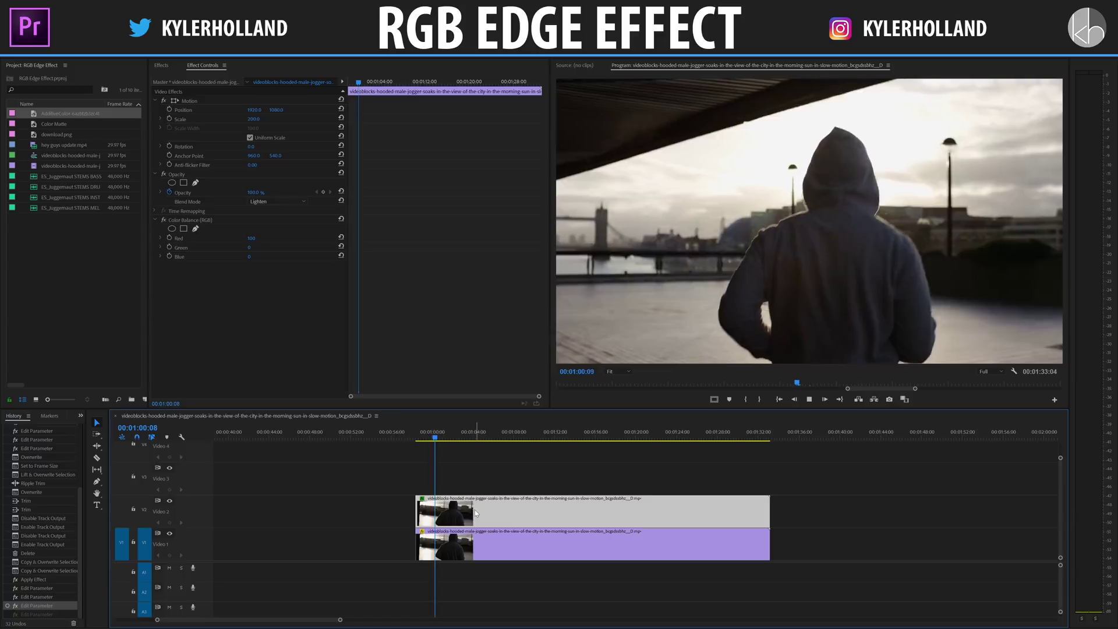
mouse_move(257, 110)
mouse_down()
mouse_move(284, 110)
mouse_move(230, 110)
mouse_move(290, 110)
mouse_move(242, 111)
mouse_move(255, 111)
mouse_up()
key(ctrl+z)
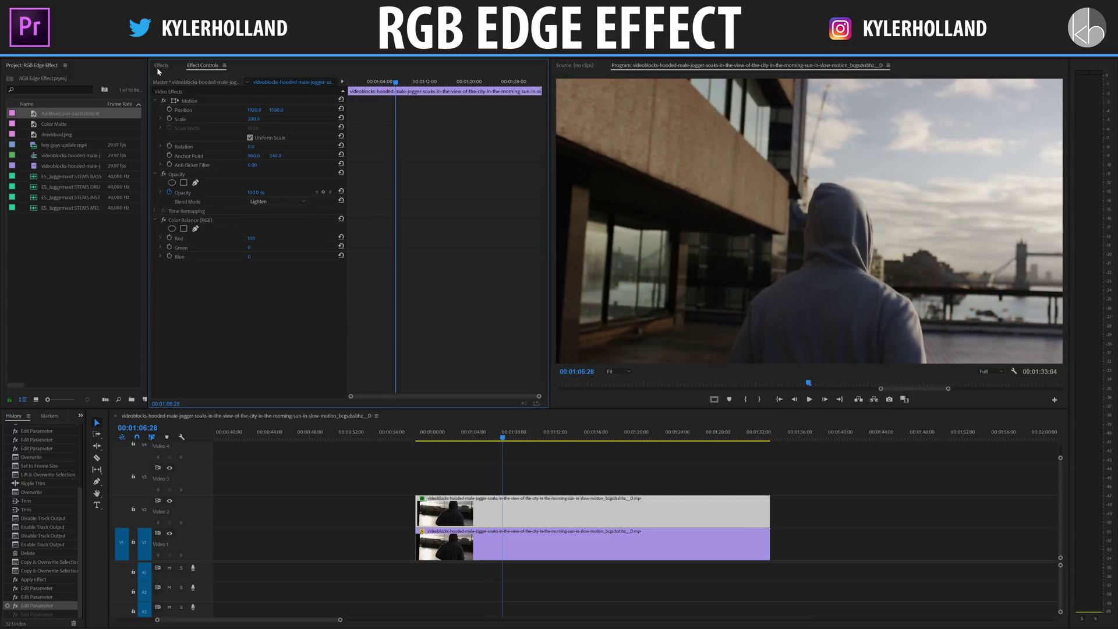
Search the effects for lens distortion and apply the Lens Distortion video effect to the Video 2 clip.
click(159, 66)
click(175, 78)
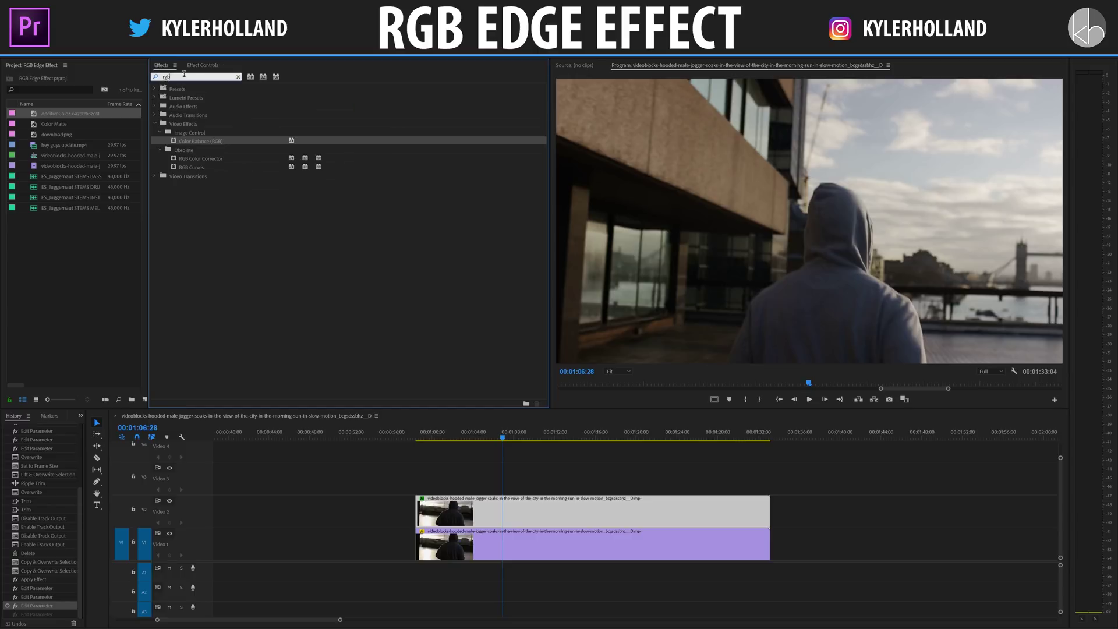
text(lens )
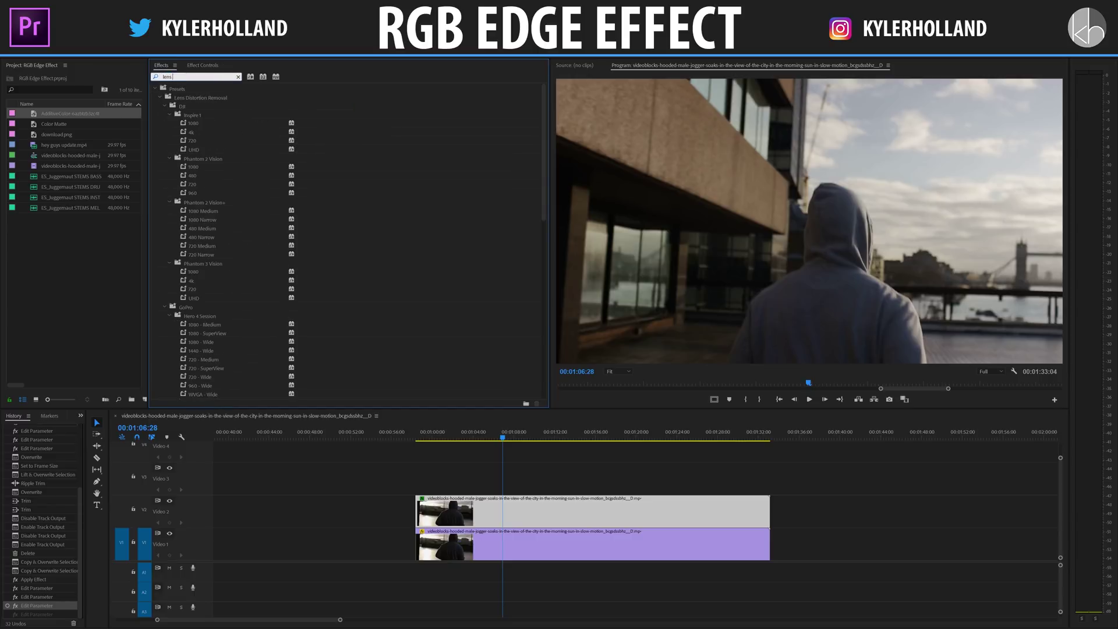
text(distortion)
scroll(232, 186, down, 10)
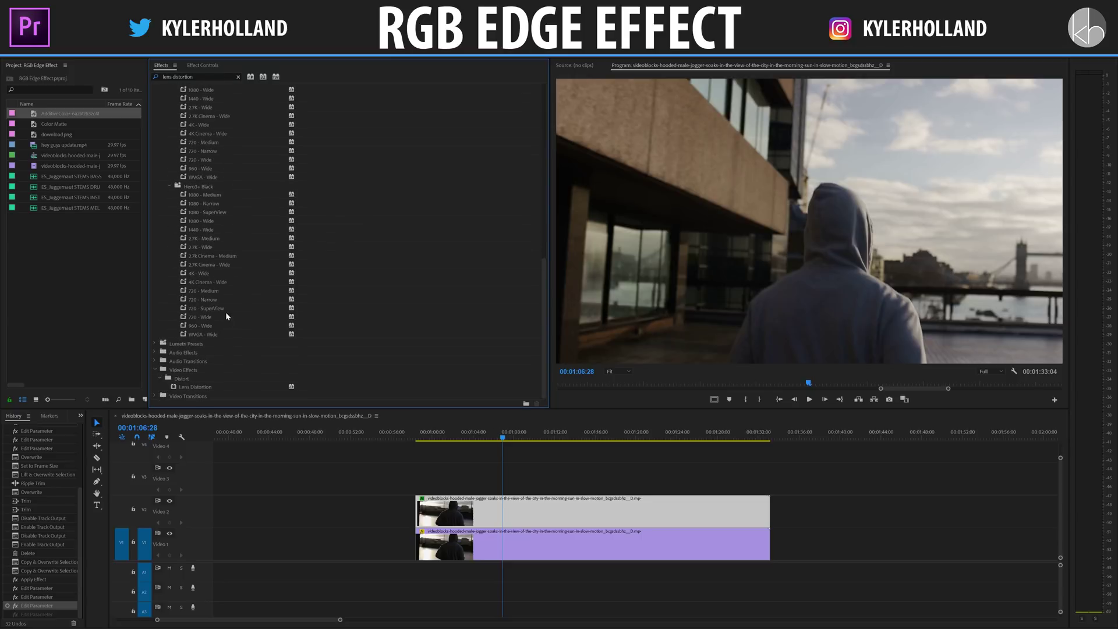
click(183, 371)
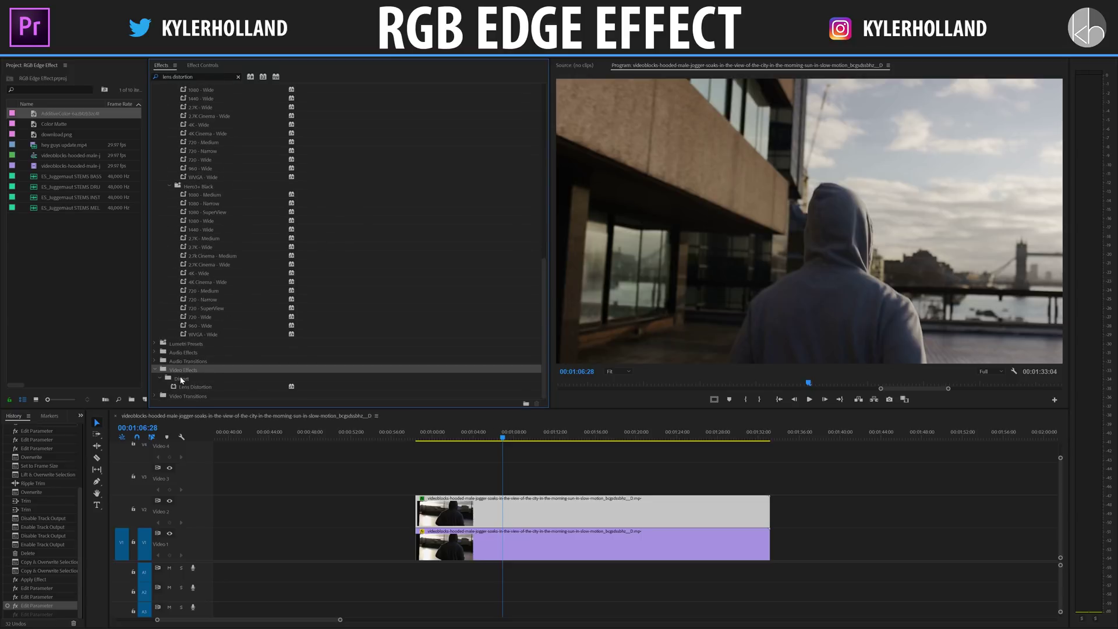
click(181, 379)
click(207, 387)
drag(187, 388, 513, 512)
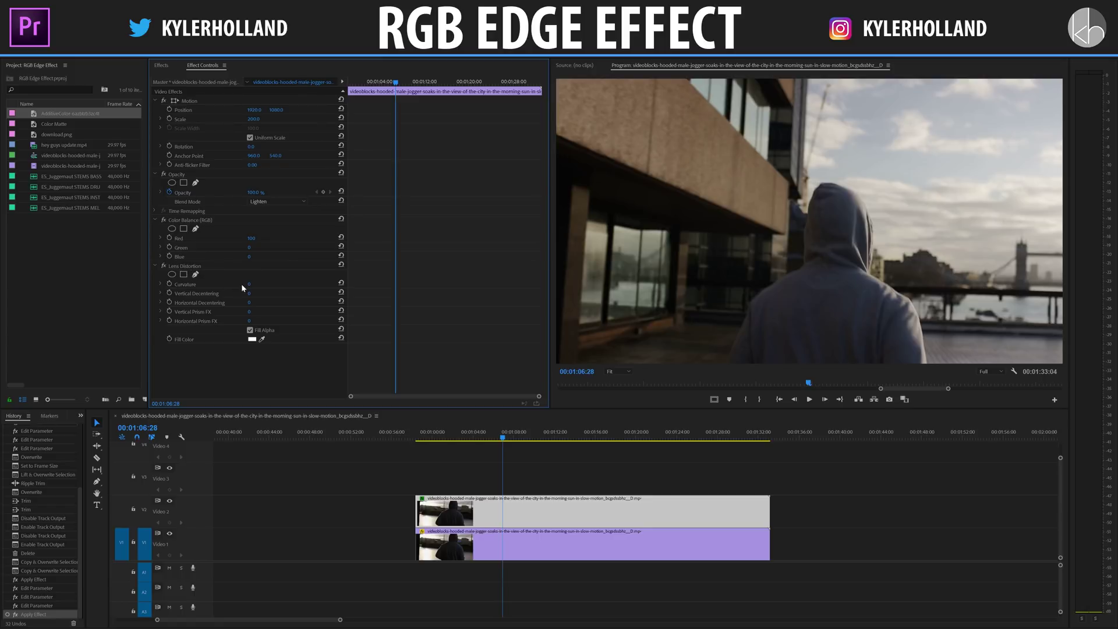
Try different Lens Distortion Curvature values on the Video 2 clip, settle on a slight negative one, and preview the footage.
mouse_move(249, 284)
mouse_down()
mouse_move(233, 284)
mouse_move(249, 284)
mouse_up()
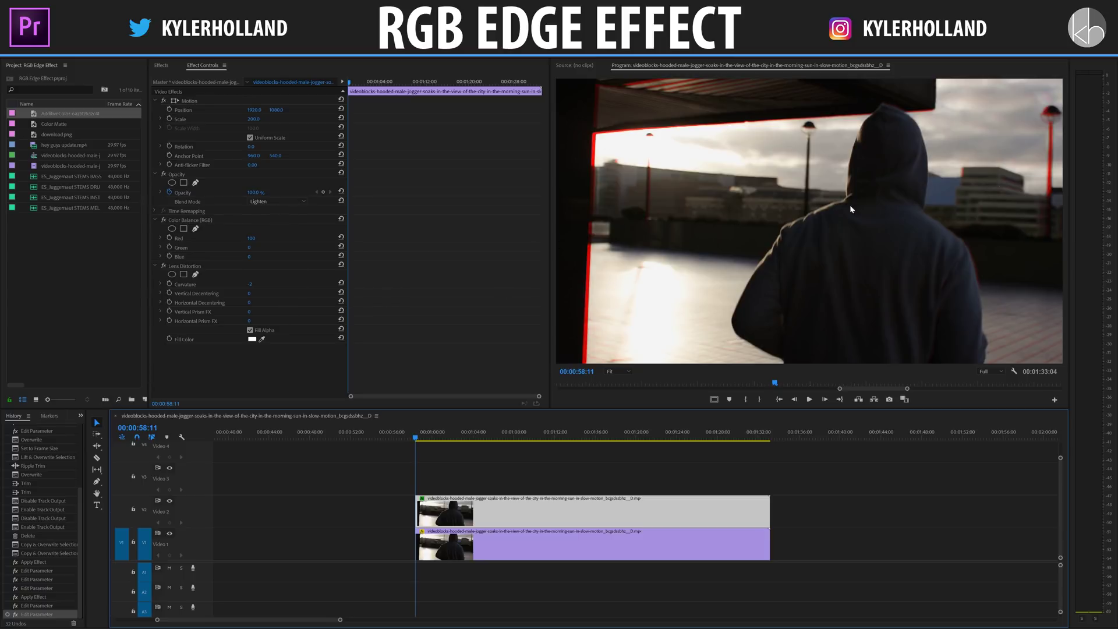
mouse_move(259, 286)
mouse_down()
mouse_move(227, 285)
mouse_move(248, 286)
mouse_up()
click(259, 282)
key(BackSpace)
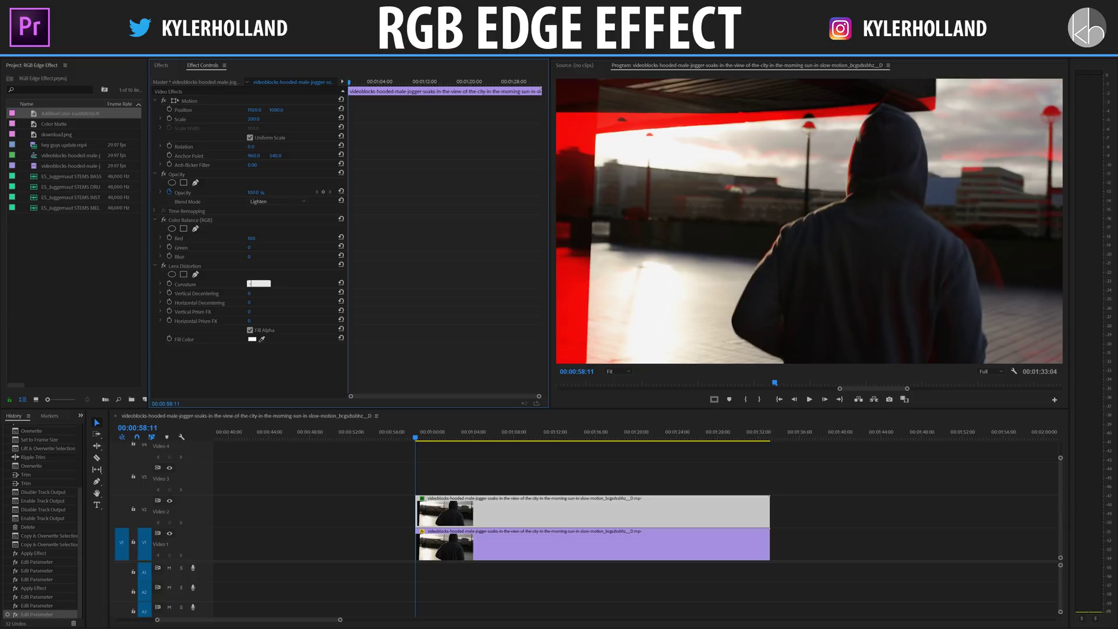
key(Return)
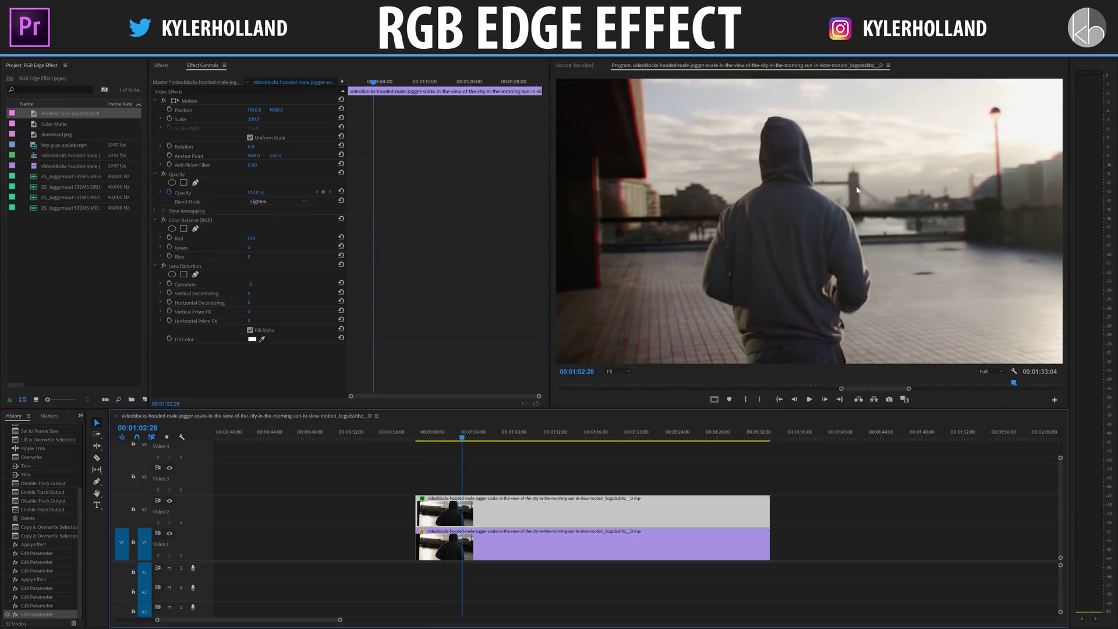
key(space)
key(space)
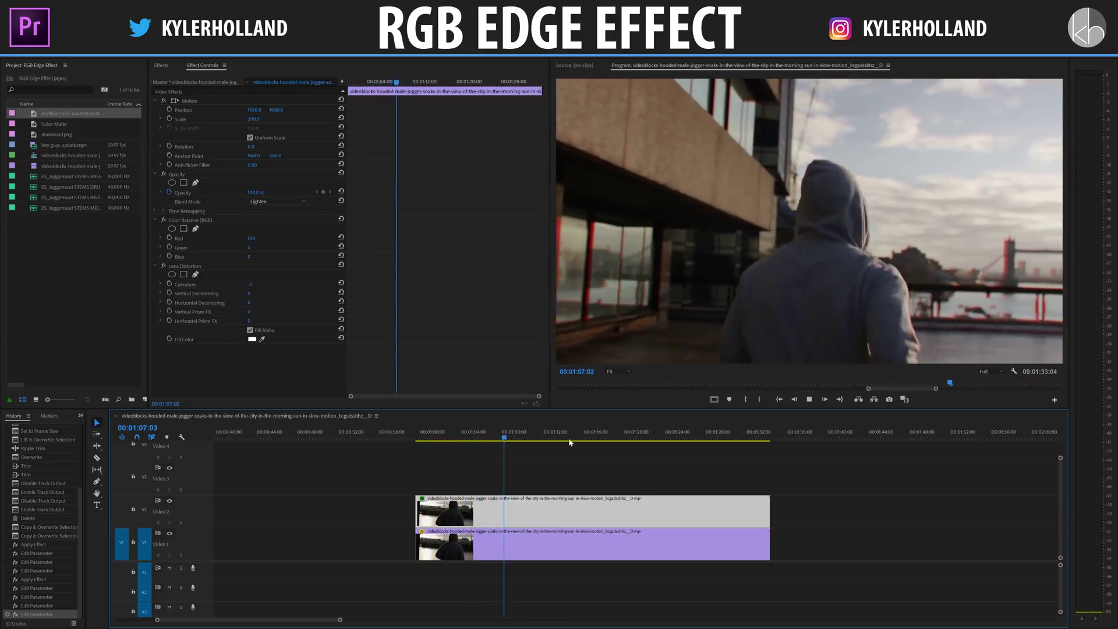
key(space)
Make the Lens Distortion Curvature of the Video 2 clip more strongly negative and play the footage.
click(258, 284)
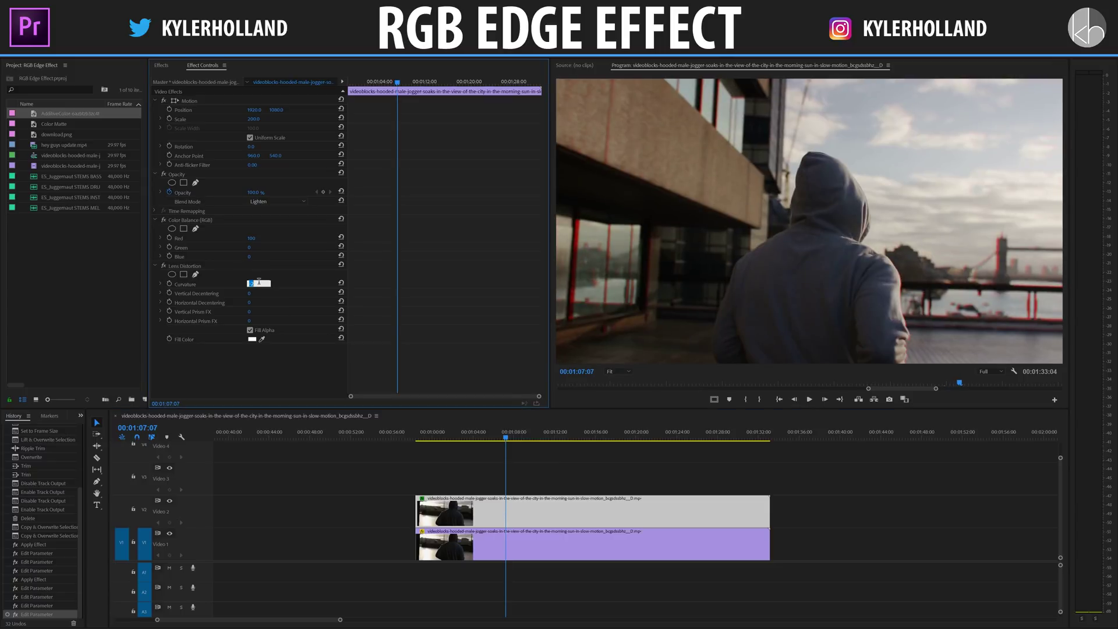
key(Return)
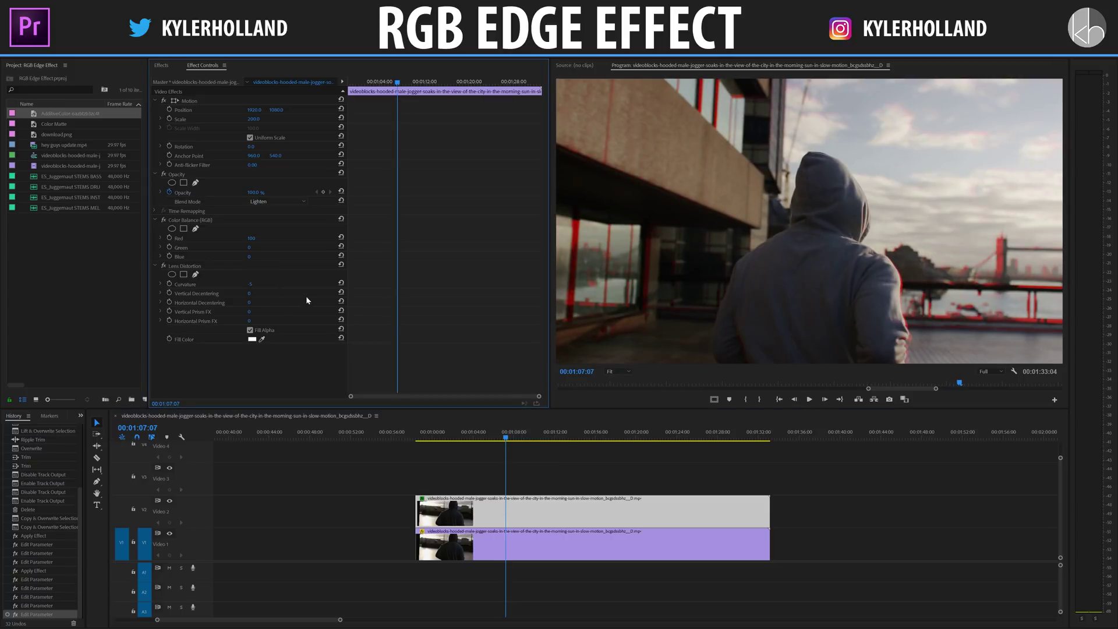
key(space)
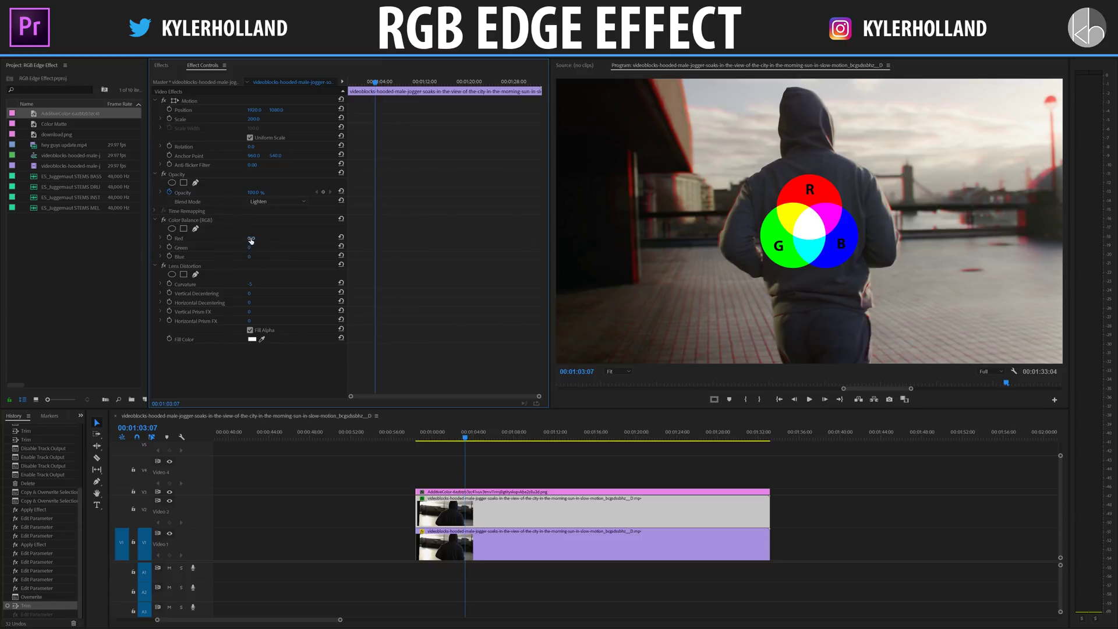
Set Red to 0 and Green to 100 in the Video 2 clip's Color Balance (RGB) and preview the green edges.
click(251, 238)
text(0)
click(258, 245)
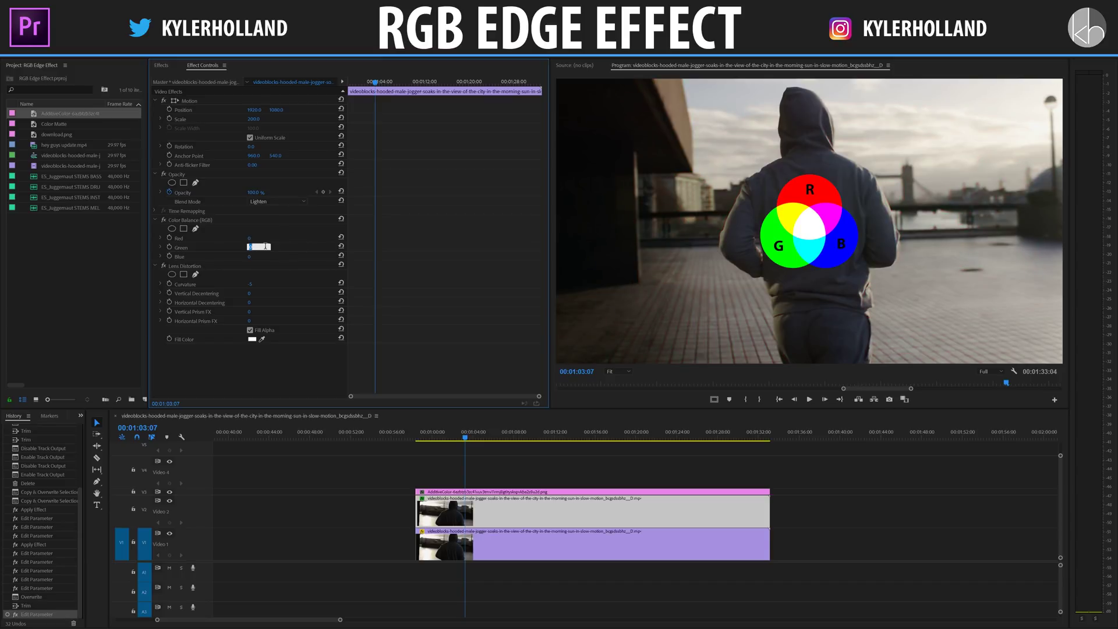
key(Return)
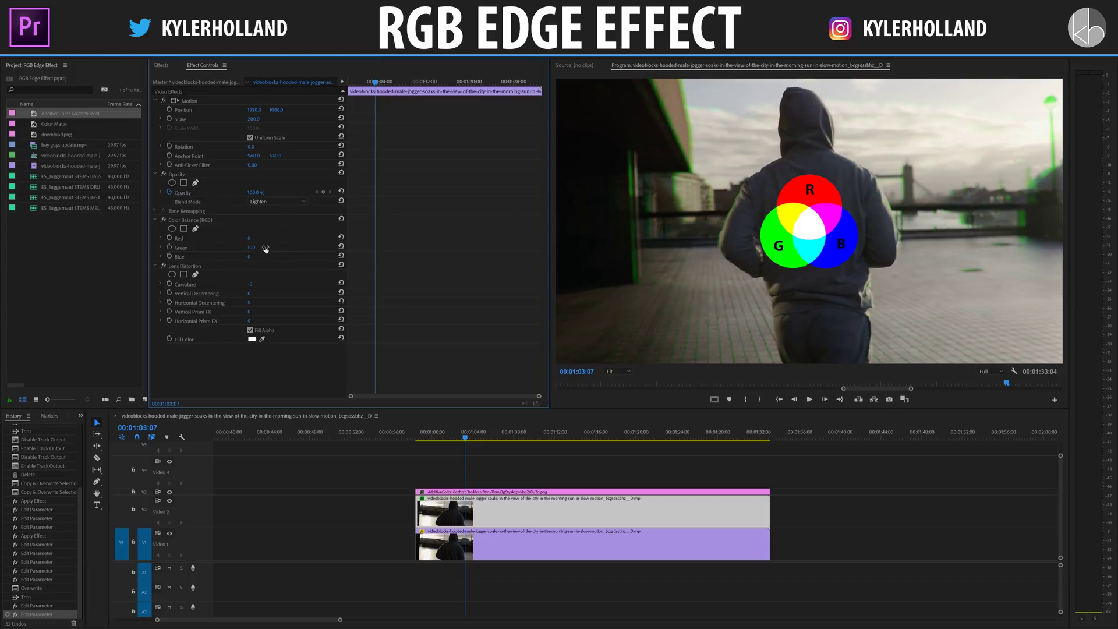
key(space)
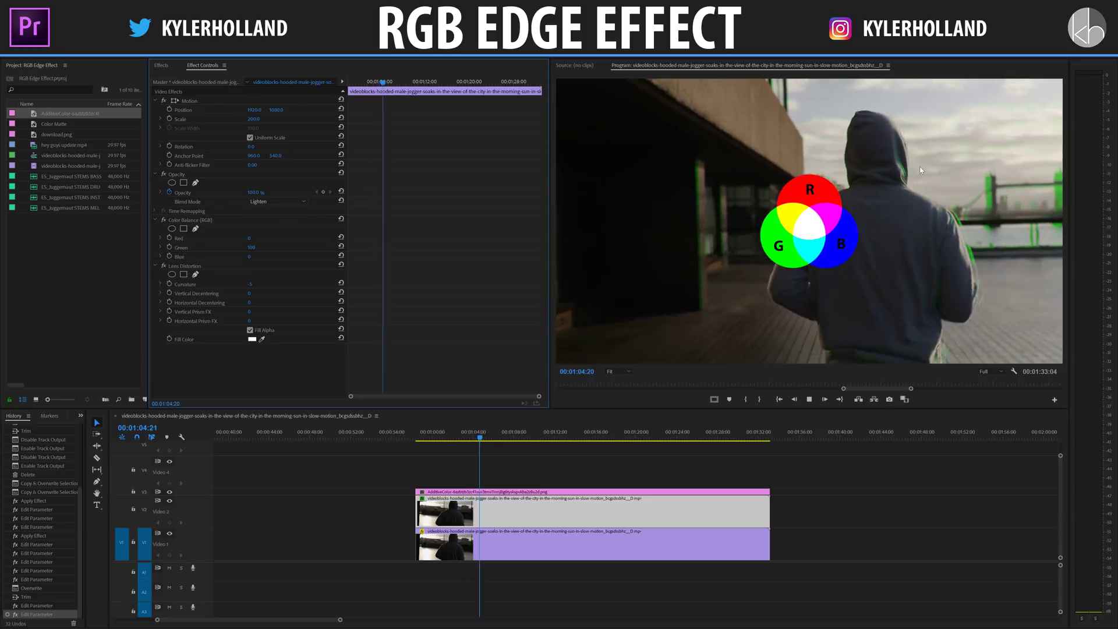
key(space)
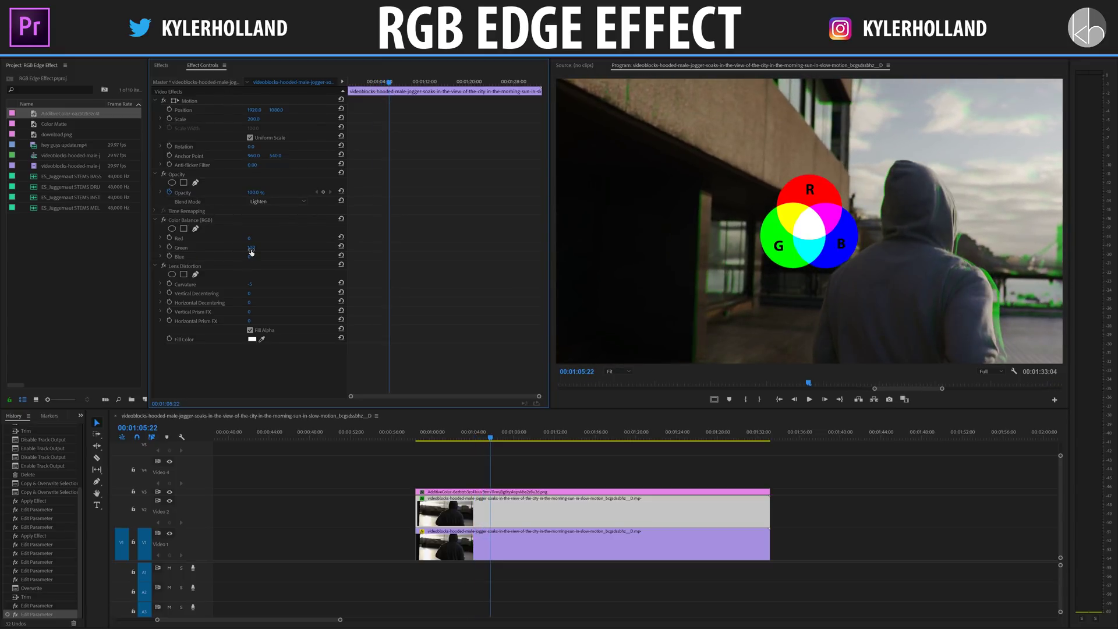
Set Green to 0 and Blue to 100 in the Video 2 clip's Color Balance (RGB) and preview the blue edges.
click(251, 246)
text(0)
key(Return)
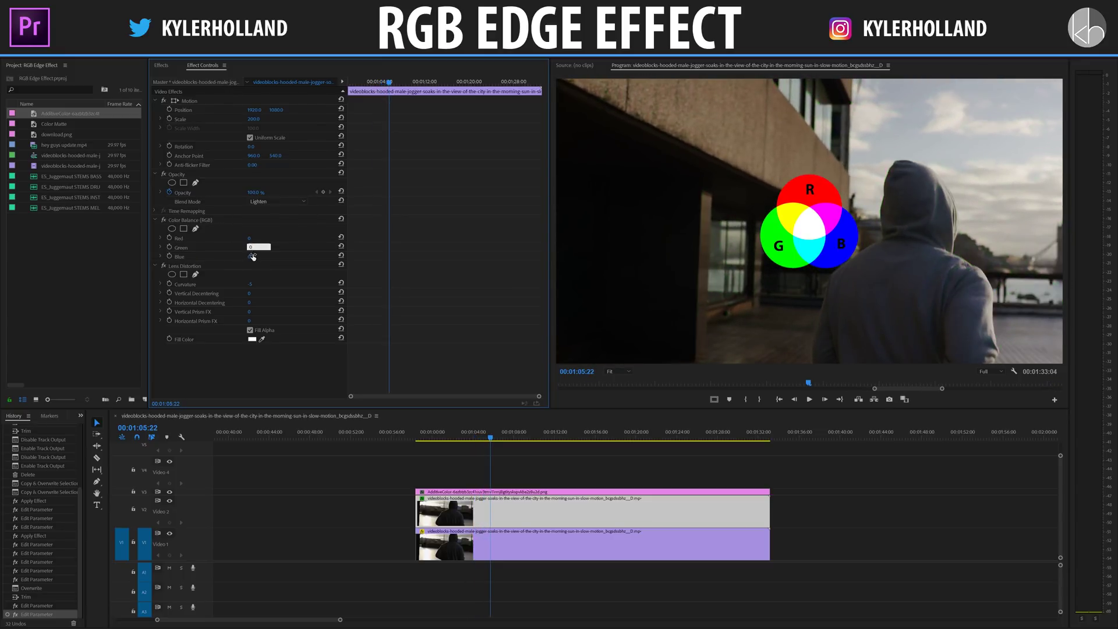
key(Tab)
text(100)
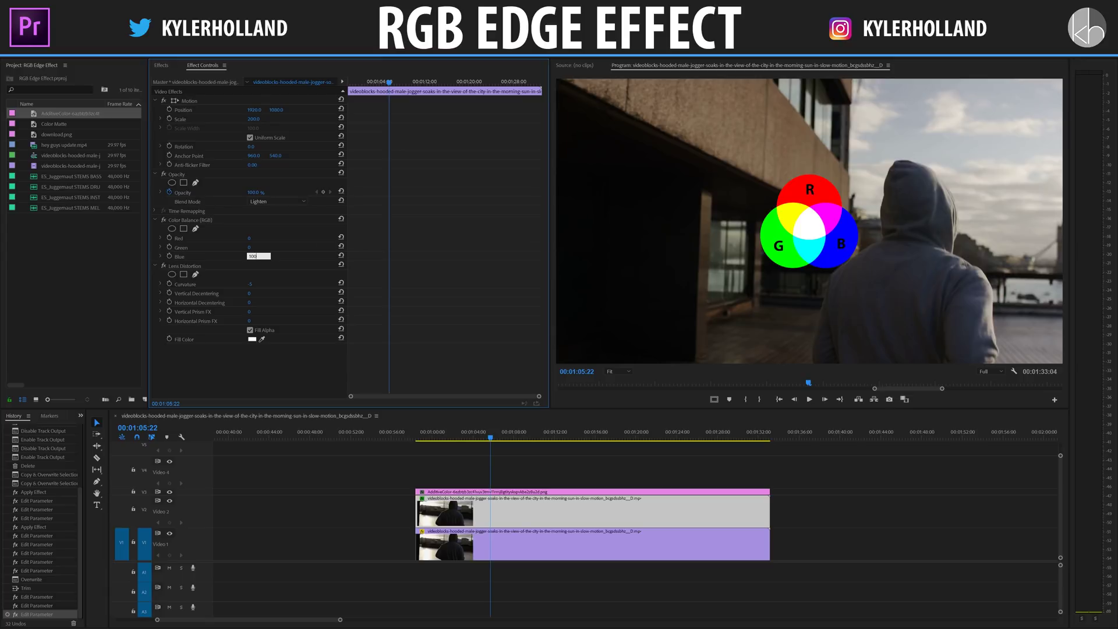
key(Return)
key(space)
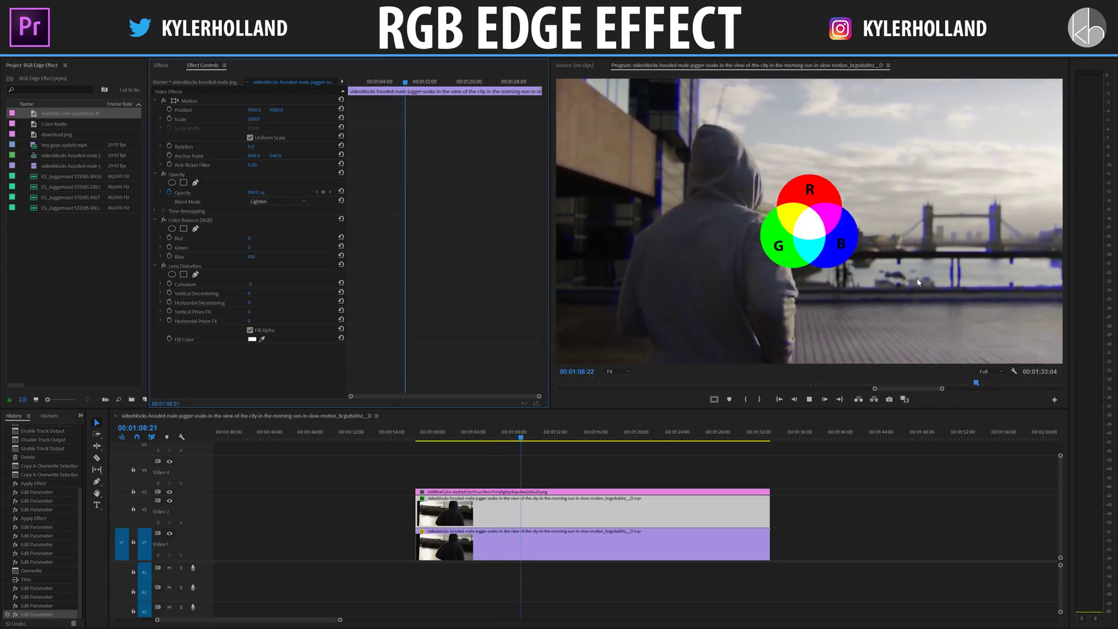
key(space)
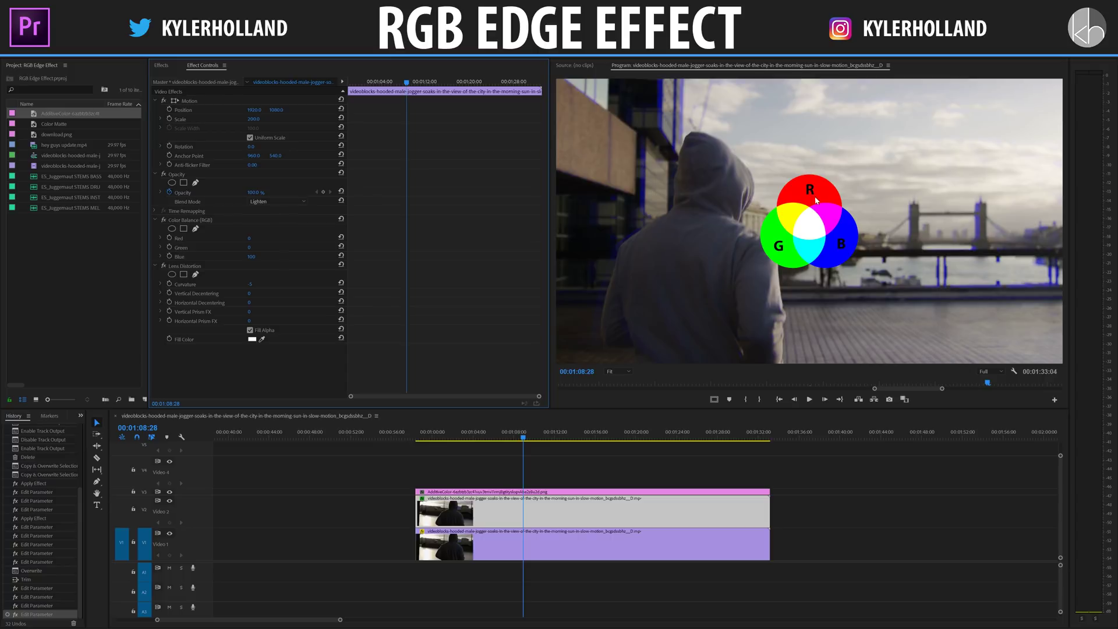
Set Red to 100 alongside Blue in the Video 2 clip's Color Balance (RGB) and preview the magenta edges.
click(843, 248)
click(510, 511)
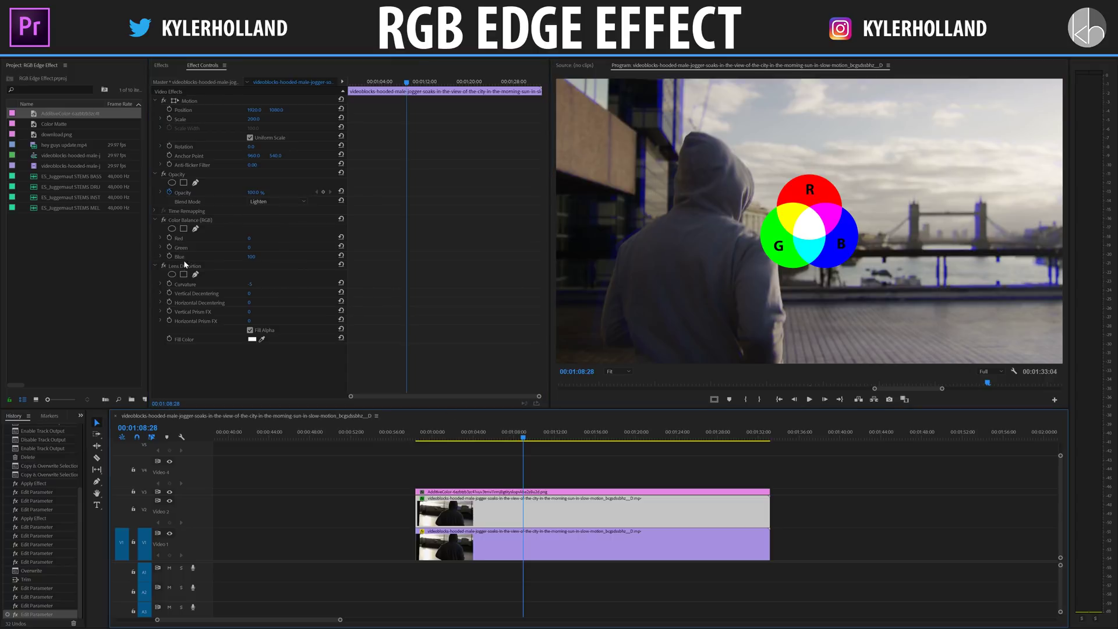
click(251, 238)
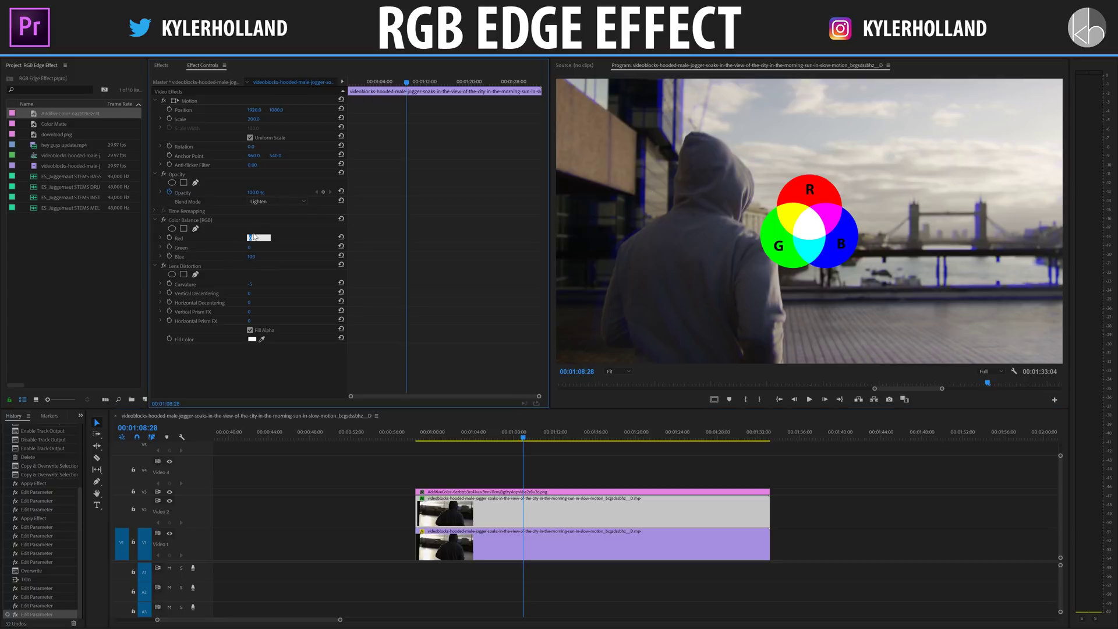
text(100)
key(Return)
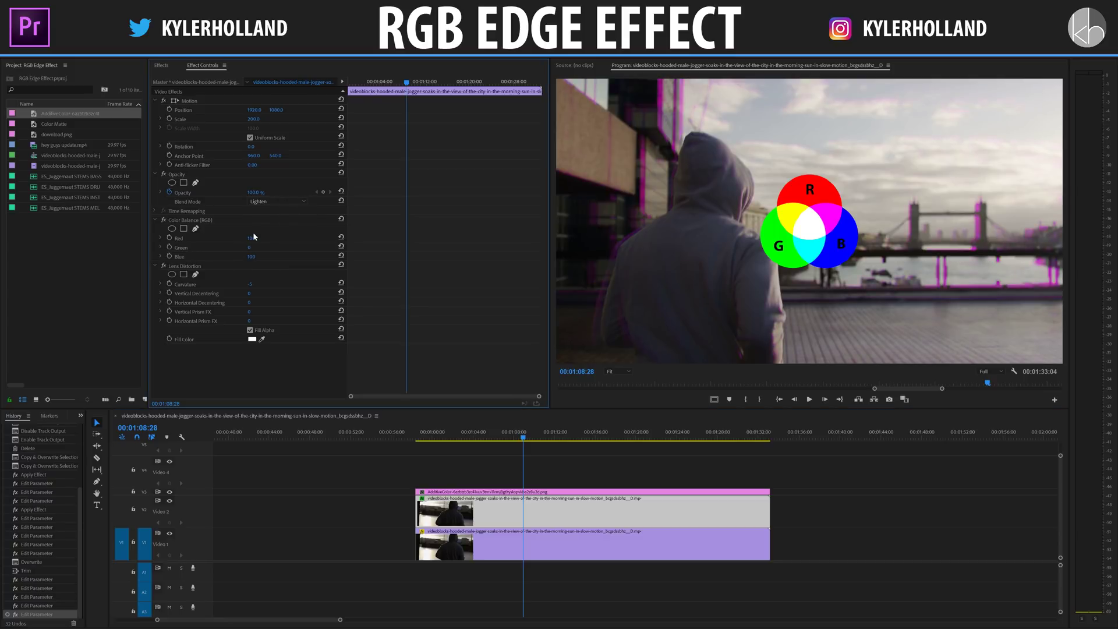
key(space)
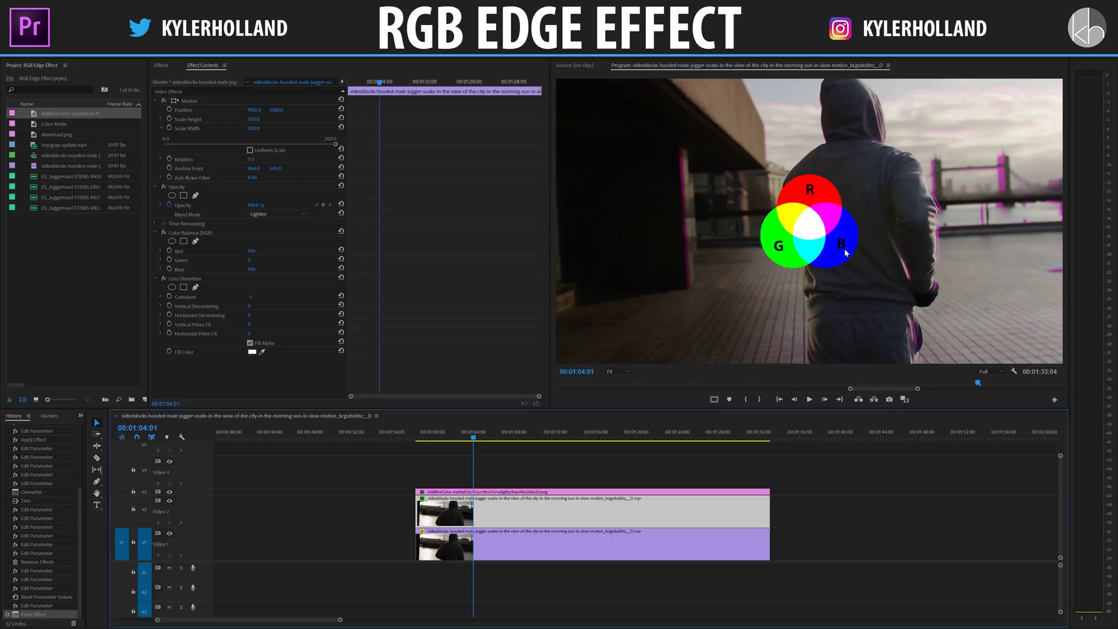
Set Red to 0 and Green to 100 alongside Blue in the Video 2 clip's Color Balance (RGB) and preview the cyan edges.
click(251, 250)
text(0)
key(Return)
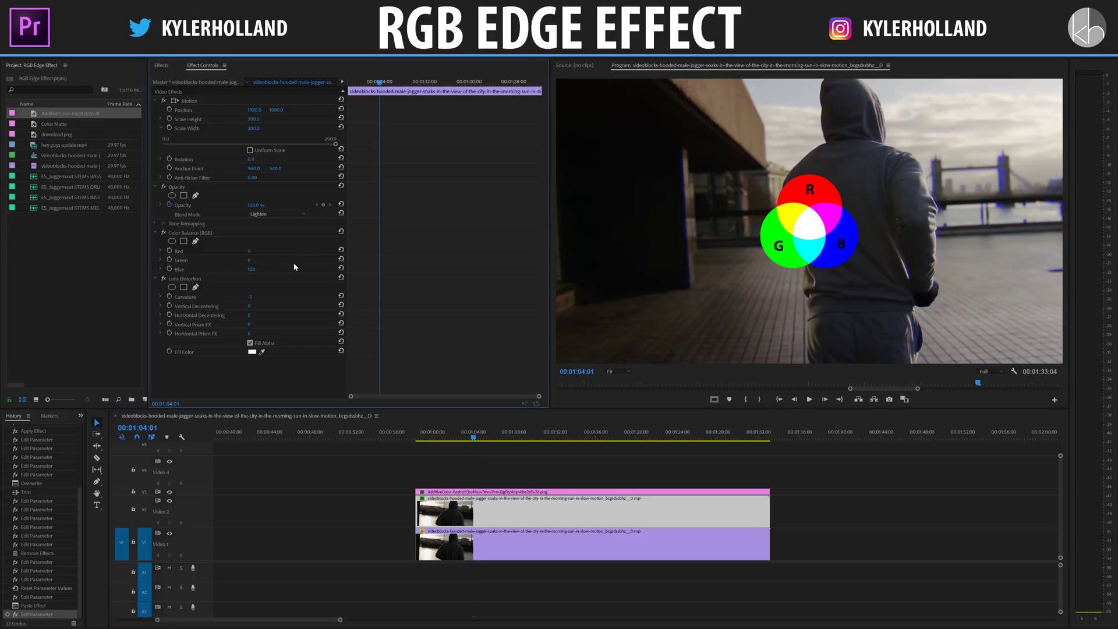
click(256, 255)
text(100)
key(Return)
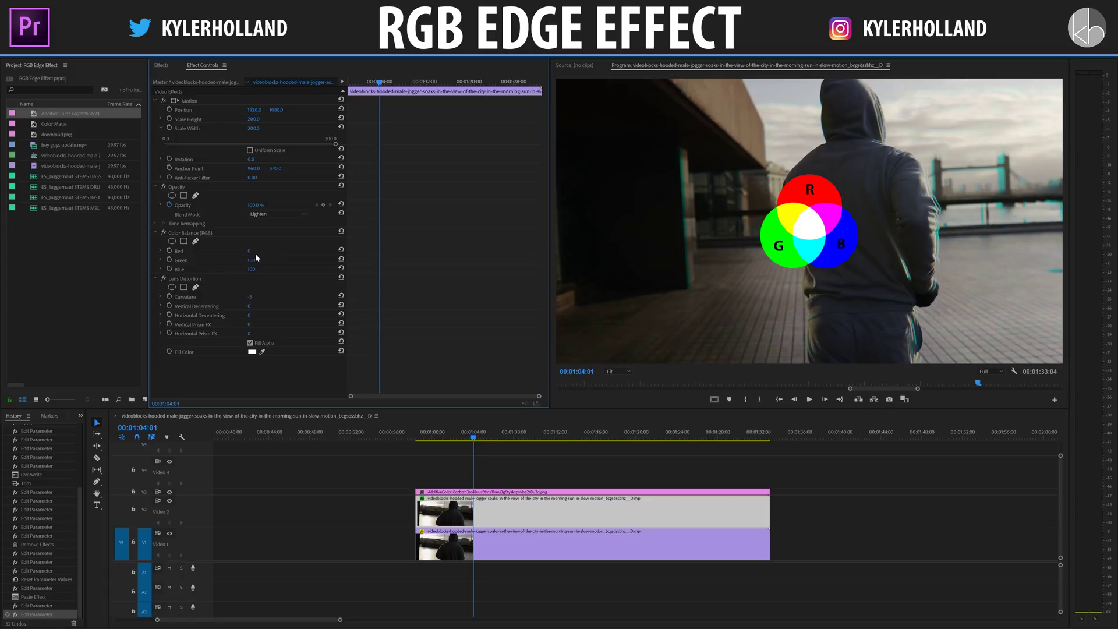
key(space)
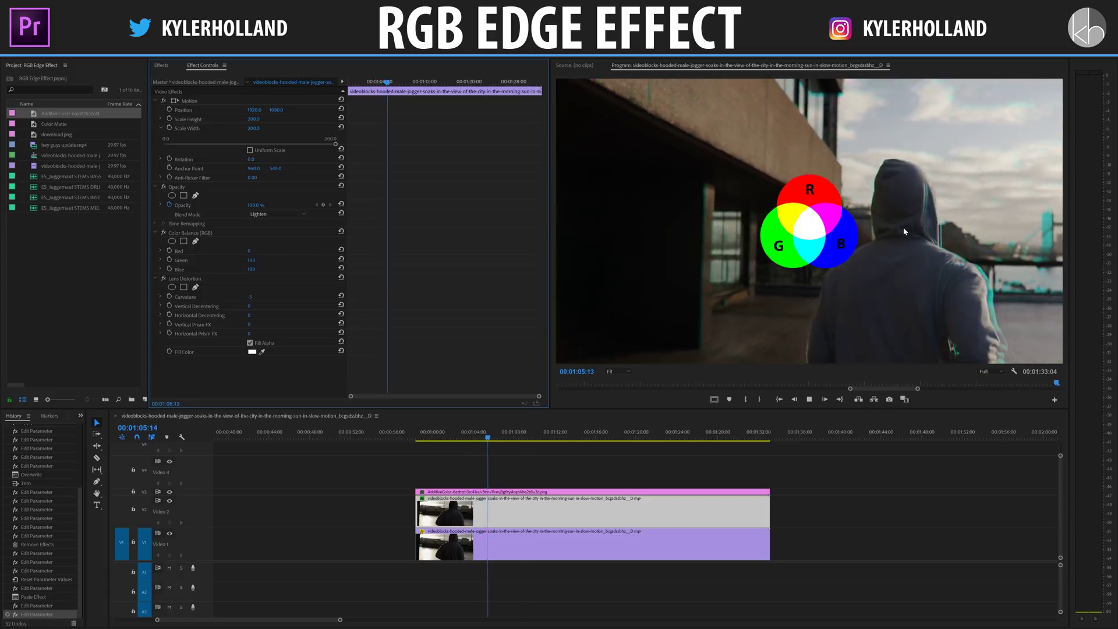
key(space)
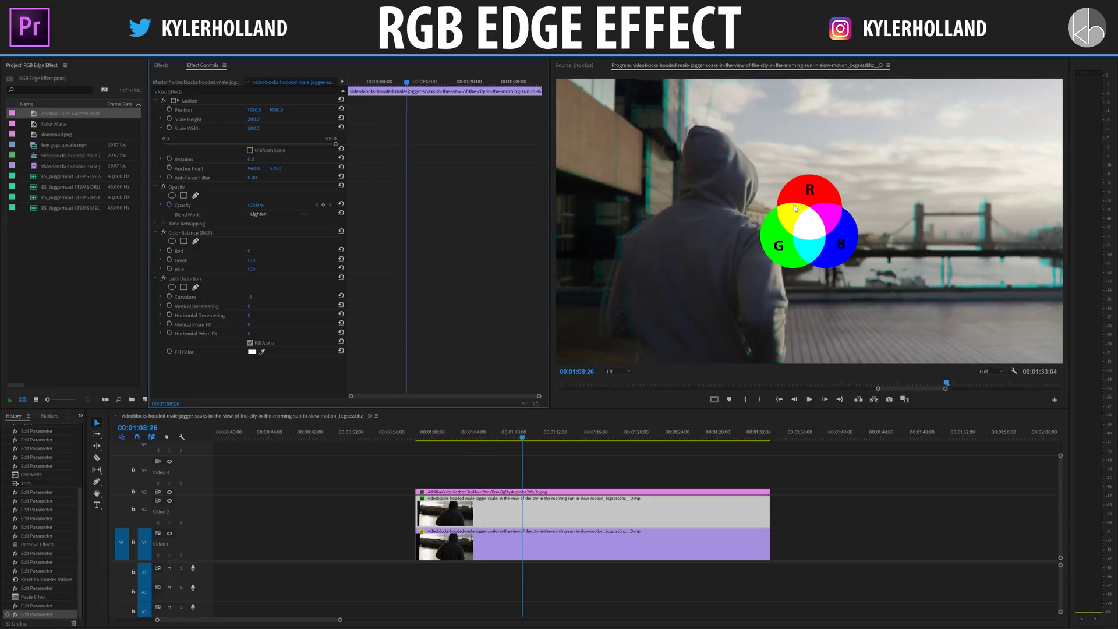
Set Blue to 0 and Red to 100 alongside Green in the Video 2 clip's Color Balance (RGB) and preview the yellow edges.
click(252, 269)
text(0)
click(259, 250)
text(100)
key(Return)
key(space)
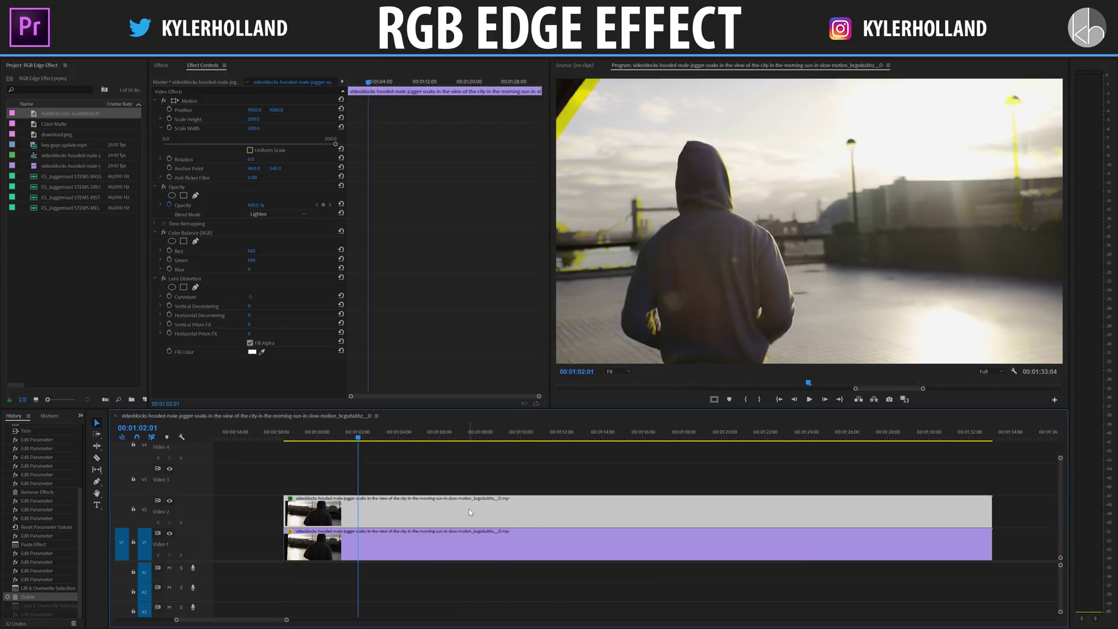
Delete the Video 2 clip and duplicate the unmodified Video 1 jogger clip onto Video 2 and Video 3.
key(Delete)
click(347, 558)
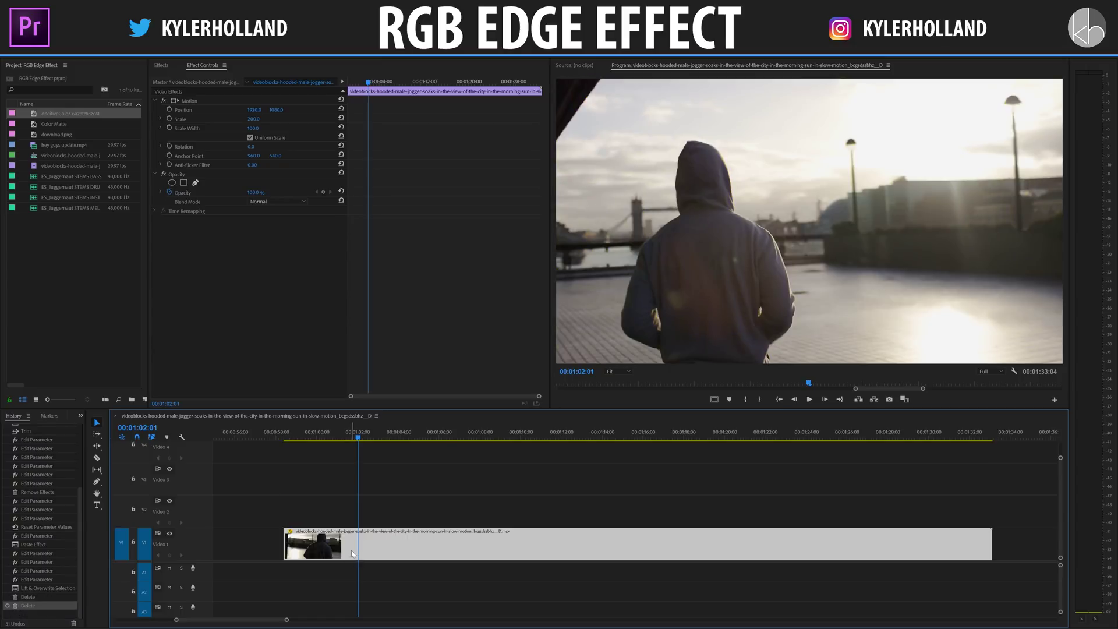
drag(352, 554, 341, 488)
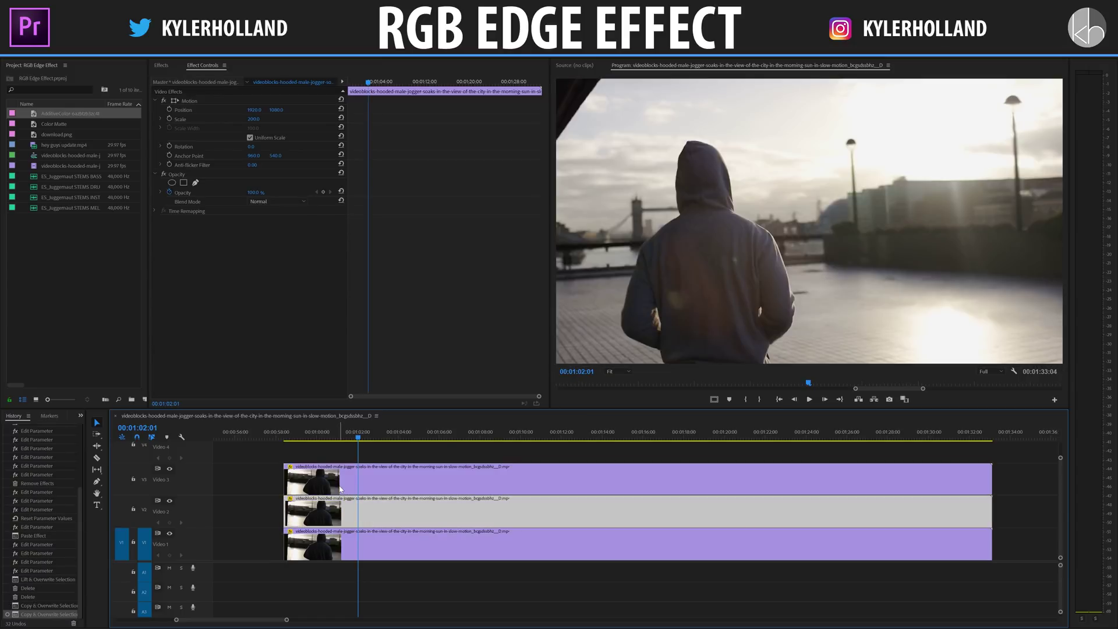
Find the Color Balance (RGB) effect and apply it to the jogger clips on Video 1, Video 2 and Video 3.
click(341, 489)
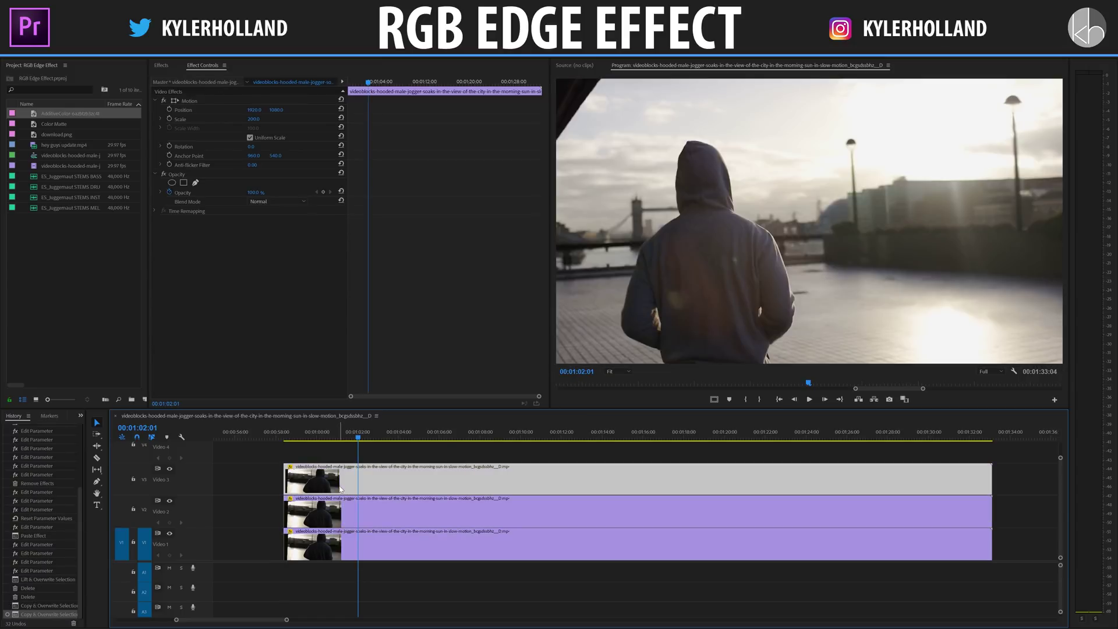
click(291, 538)
click(294, 512)
click(296, 481)
click(161, 66)
click(174, 76)
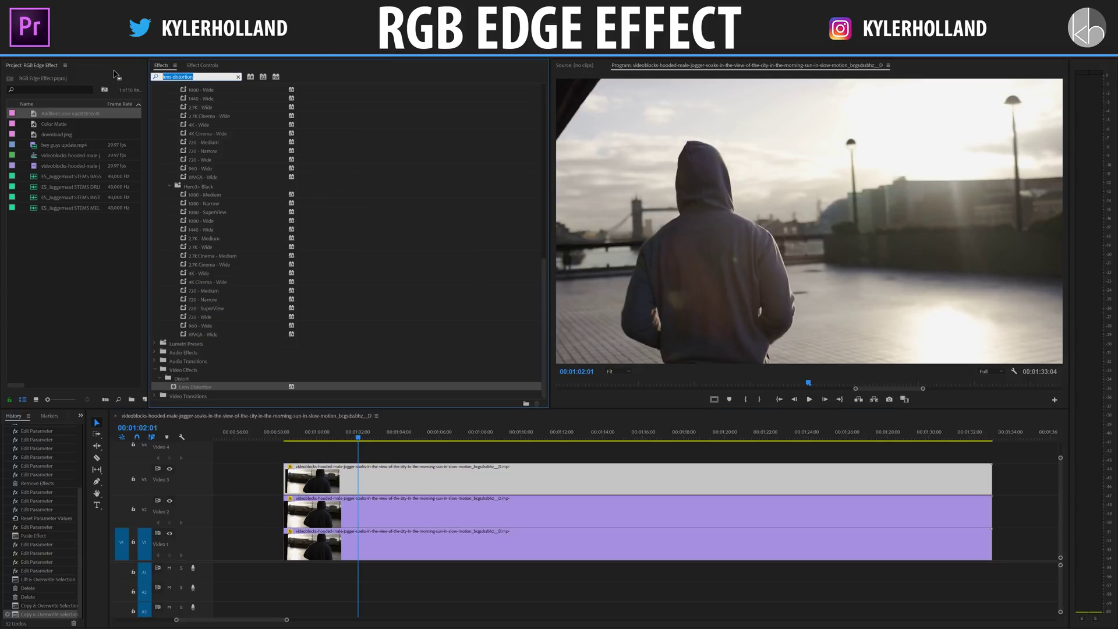
text(rgb)
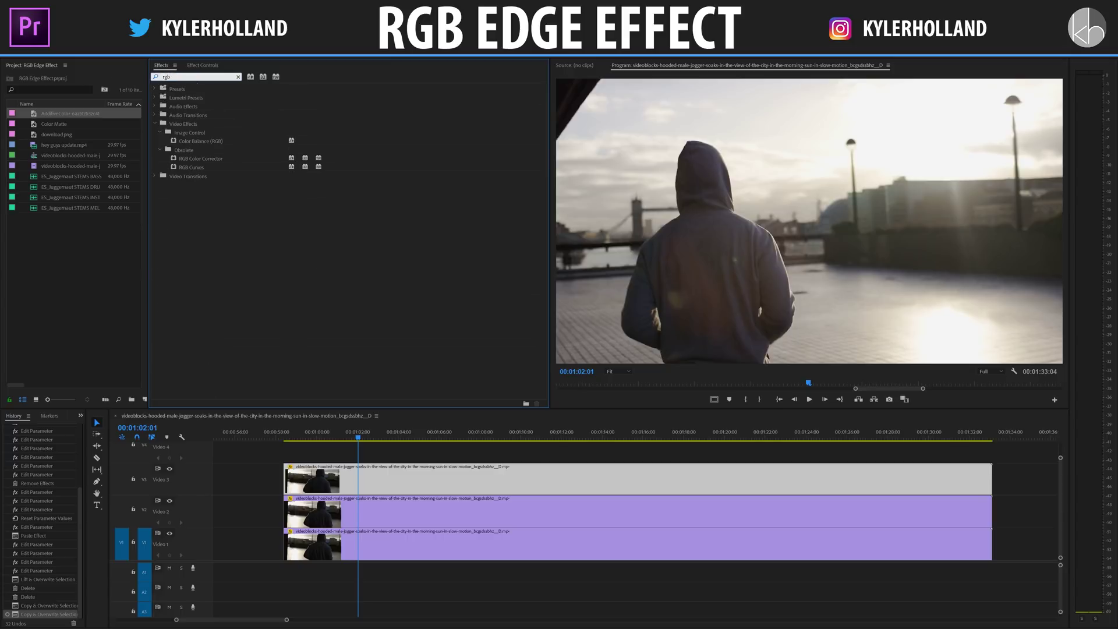
click(189, 141)
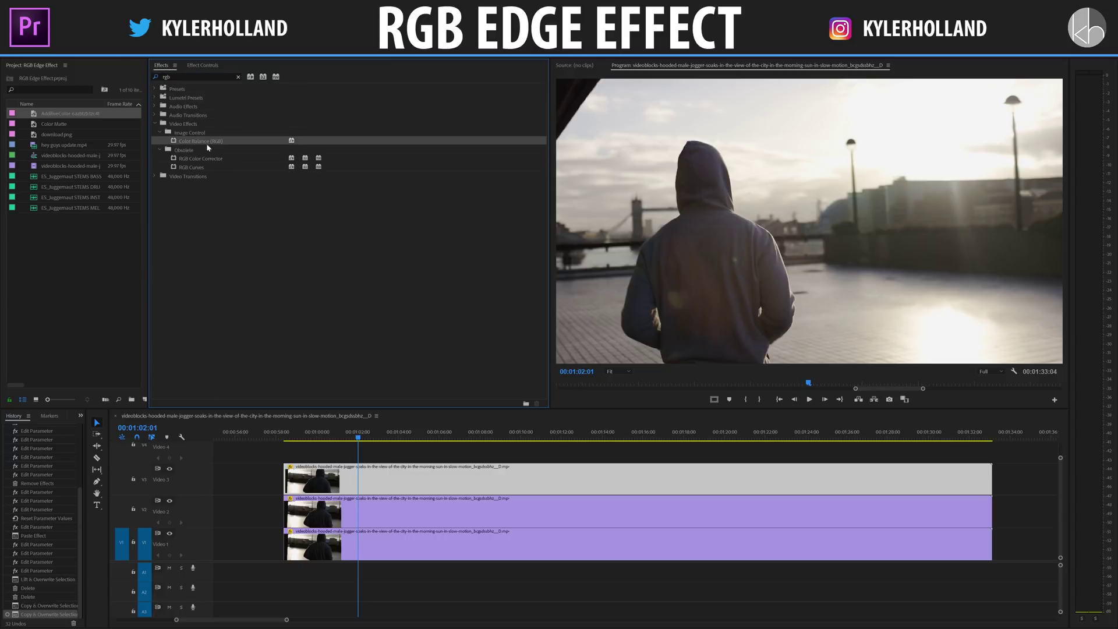
drag(198, 143, 389, 545)
drag(211, 142, 387, 502)
drag(335, 370, 366, 479)
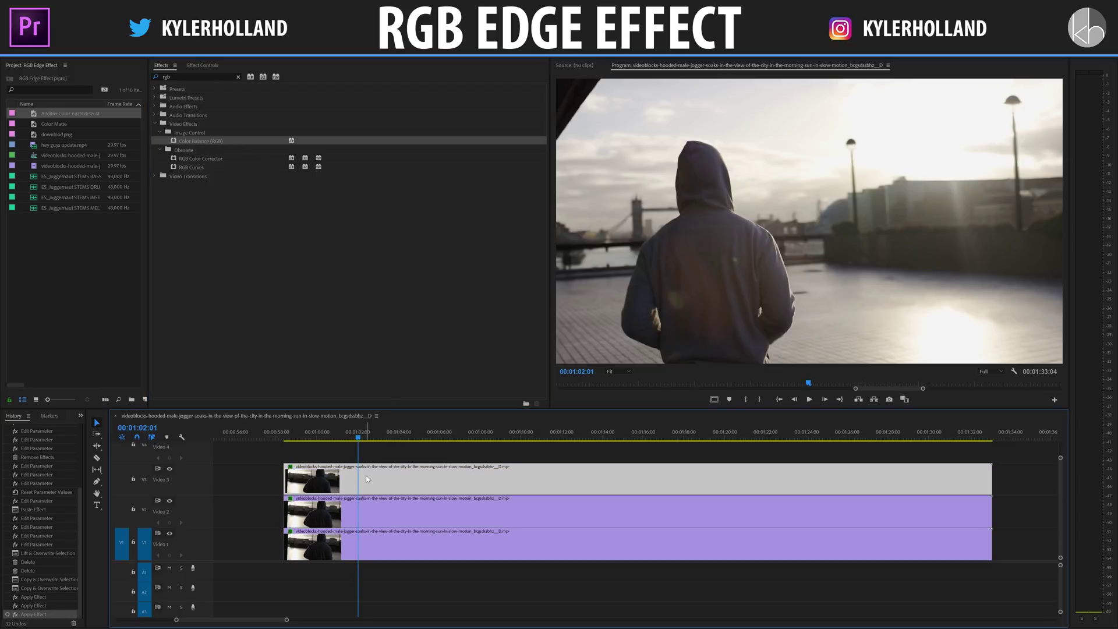
Set the Video 3 clip's Color Balance (RGB) to Red 100, Green 0 and Blue 0, with its blend mode on Lighten.
click(203, 66)
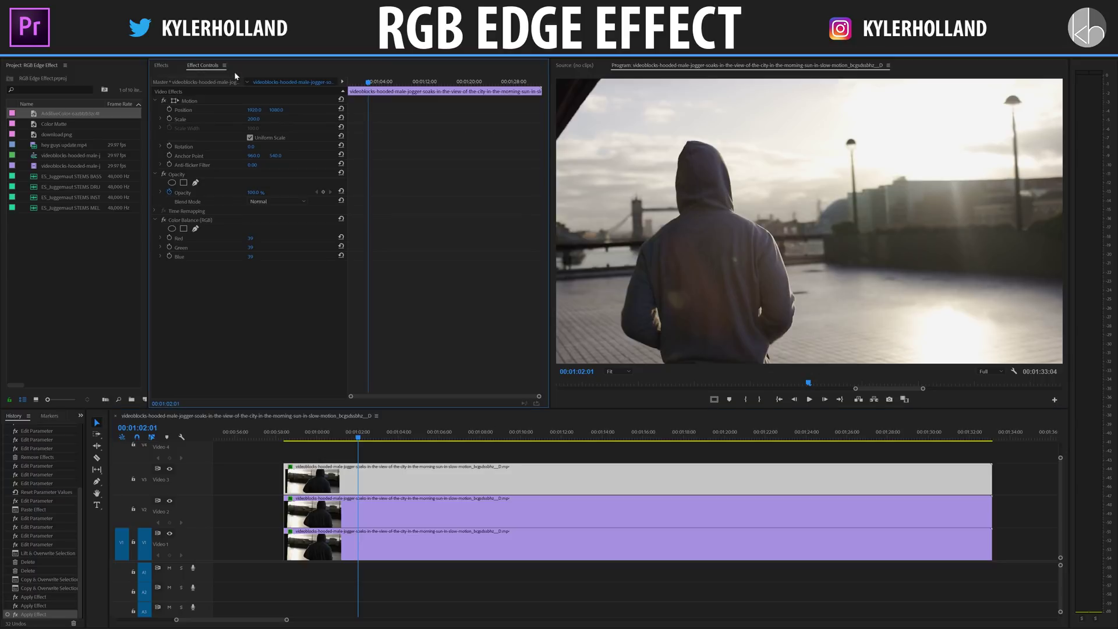
click(251, 239)
text(100)
key(Return)
click(259, 246)
text(0)
key(Return)
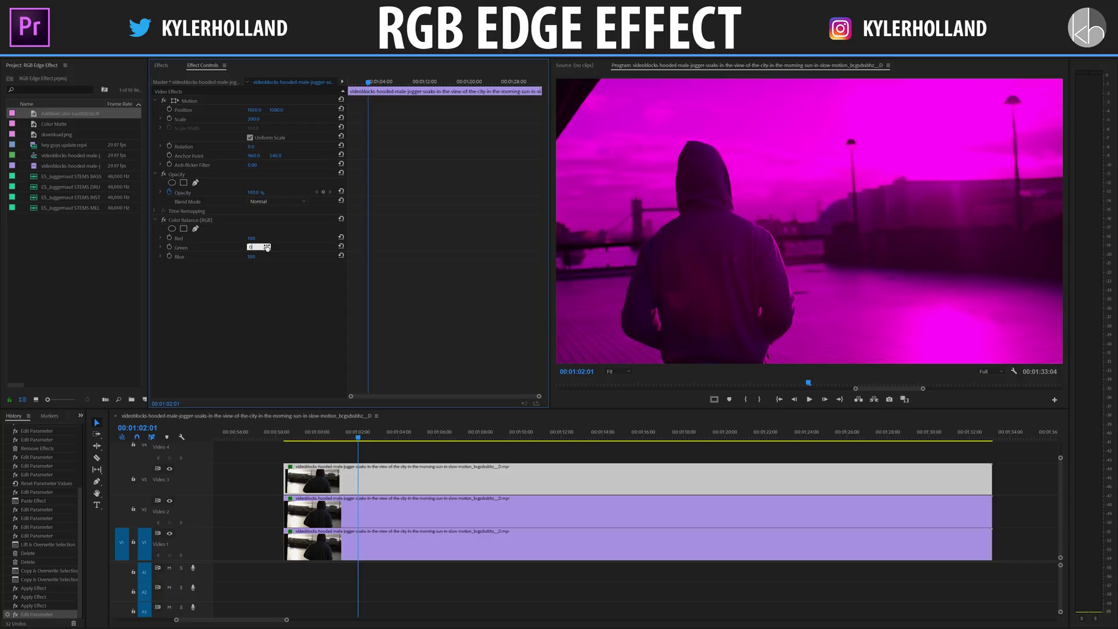
click(259, 255)
text(0)
key(Return)
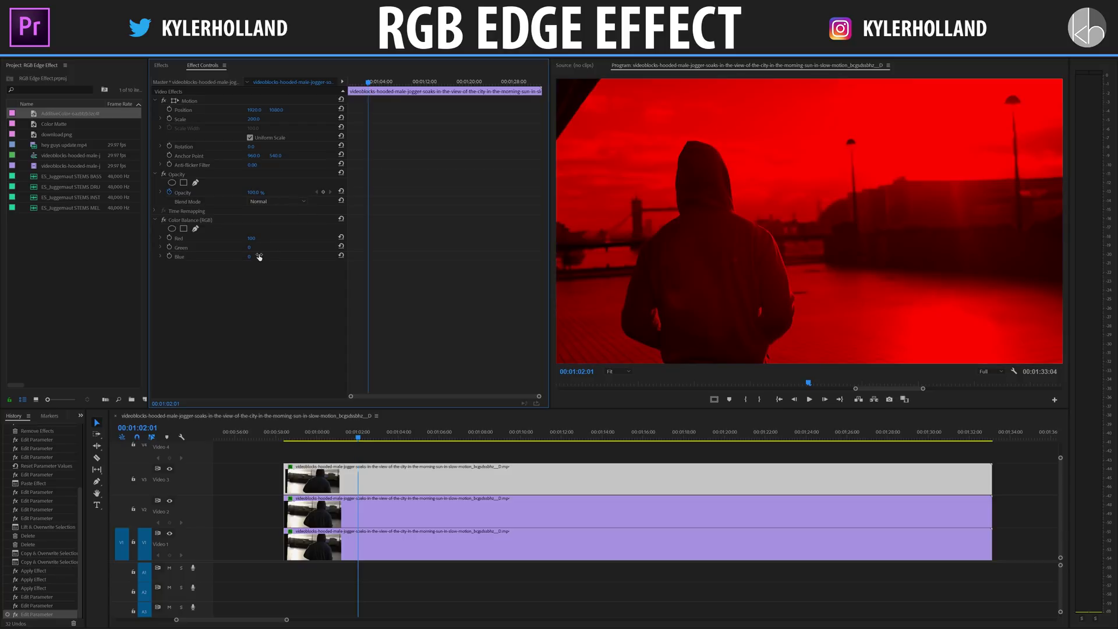
click(285, 202)
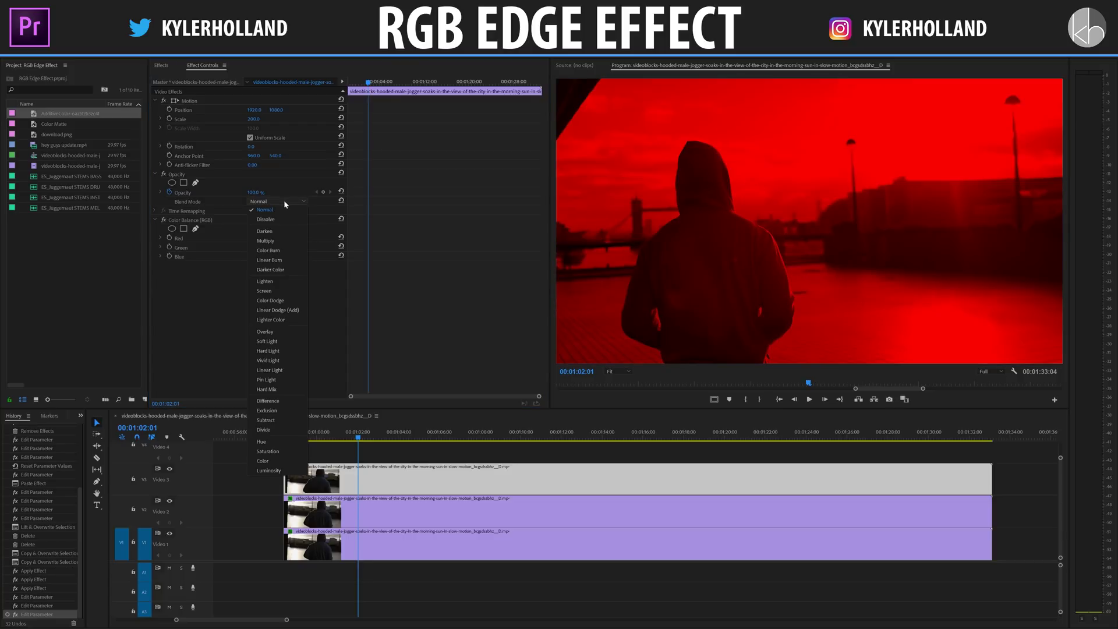
click(268, 282)
Set the Video 2 clip's Color Balance (RGB) to Green 100, Red 0 and Blue 0, with its blend mode on Lighten.
click(330, 511)
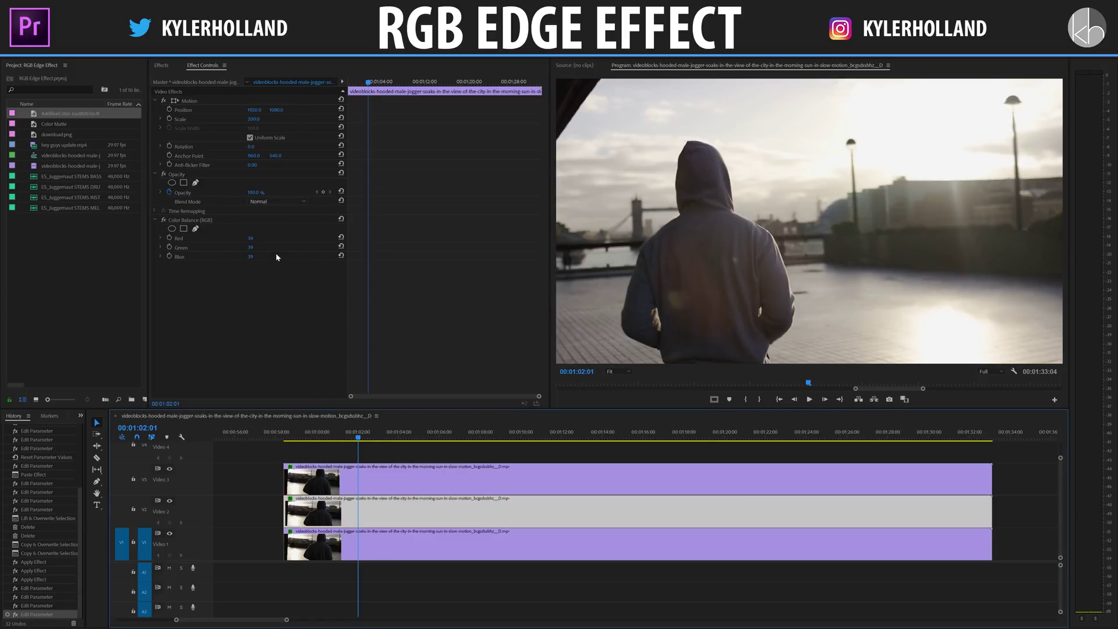
click(256, 246)
text(100)
key(Return)
click(250, 238)
text(0)
key(Return)
click(259, 256)
text(0)
key(Return)
click(272, 202)
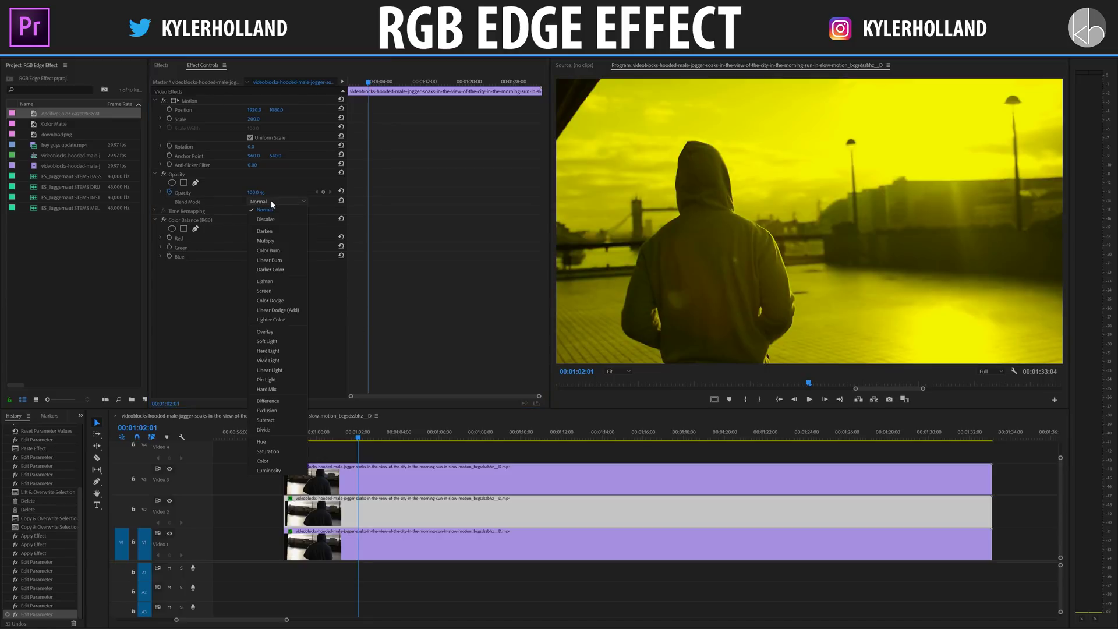
click(278, 280)
Set the Video 1 clip's Color Balance (RGB) to Blue 100, Red 0 and Green 0, and preview the combined layers from near the start.
click(371, 541)
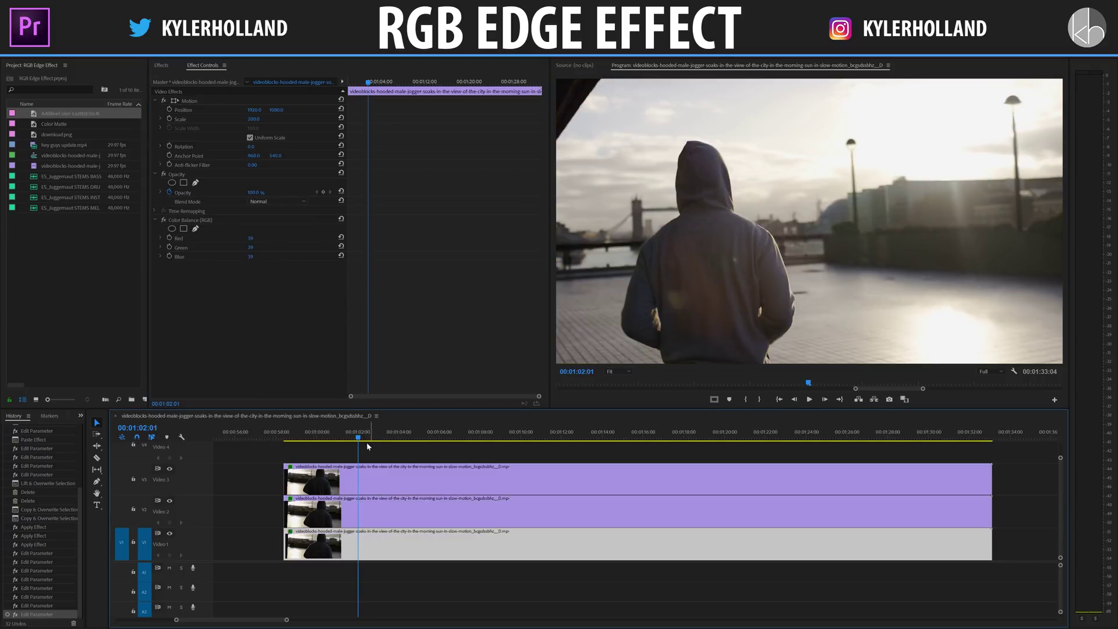
click(251, 256)
text(100)
key(Return)
click(259, 236)
text(0)
key(Return)
click(251, 246)
text(0)
key(Return)
click(270, 459)
click(279, 433)
key(space)
key(space)
Try offsetting the horizontal position of the Video 2, Video 1 and Video 3 clips one at a time, undoing each shift.
click(401, 510)
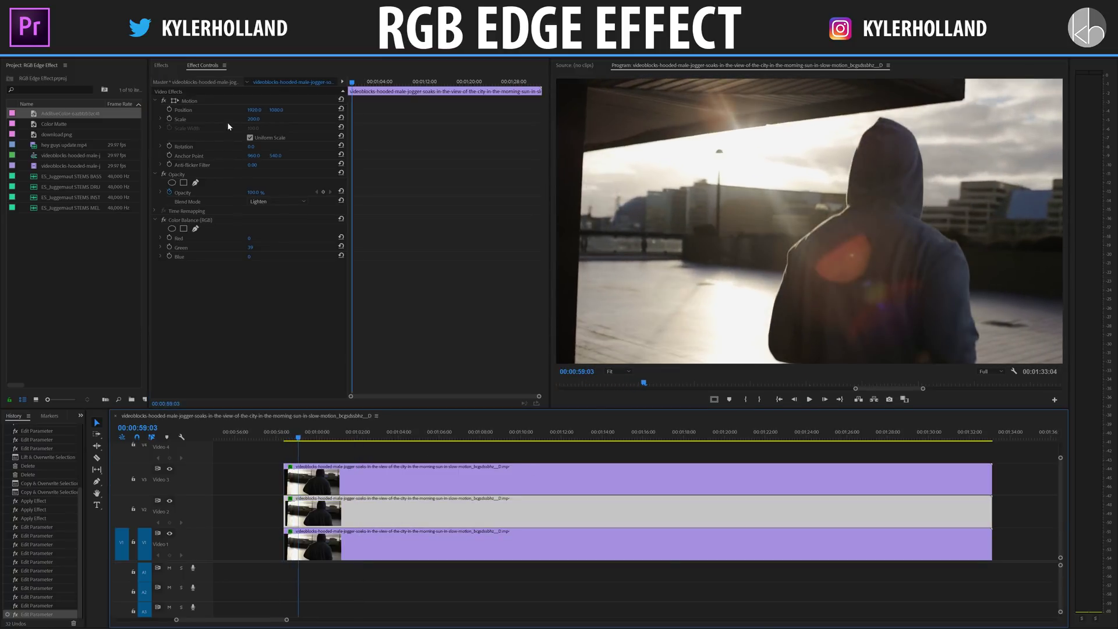
mouse_move(260, 109)
mouse_down()
mouse_move(290, 109)
mouse_move(269, 110)
mouse_up()
key(ctrl+z)
drag(361, 549, 284, 109)
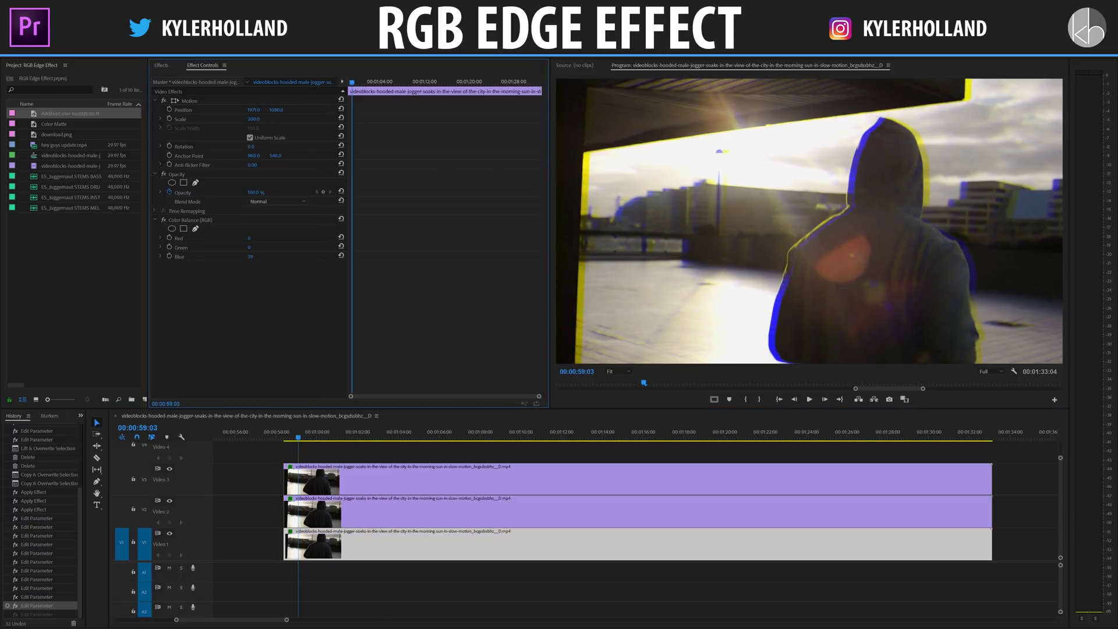
click(351, 509)
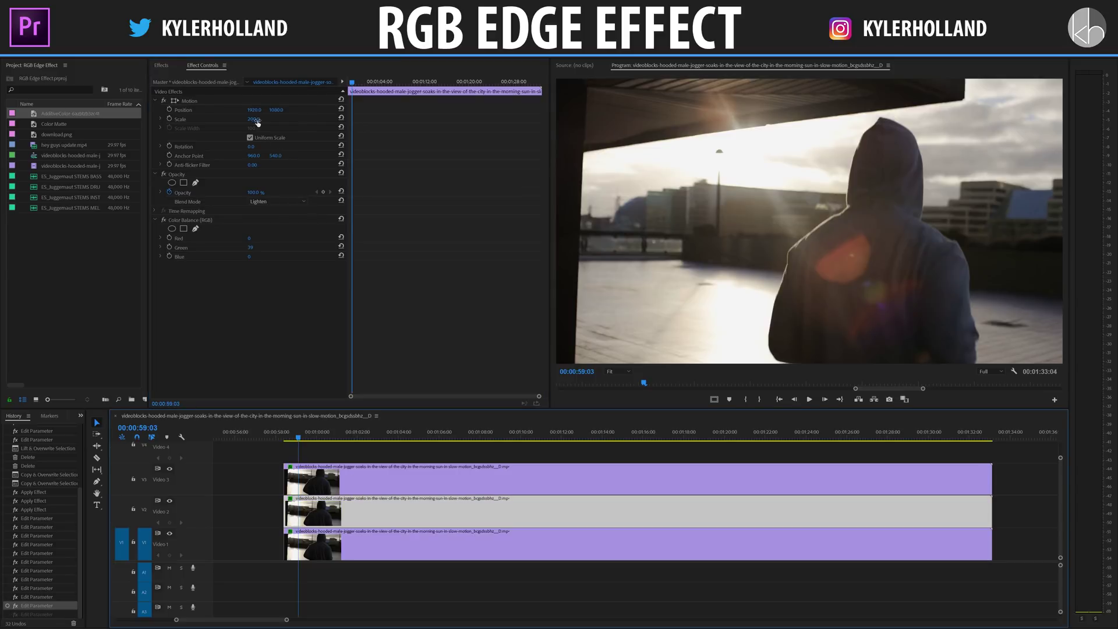
drag(254, 109, 278, 110)
key(ctrl+z)
click(361, 474)
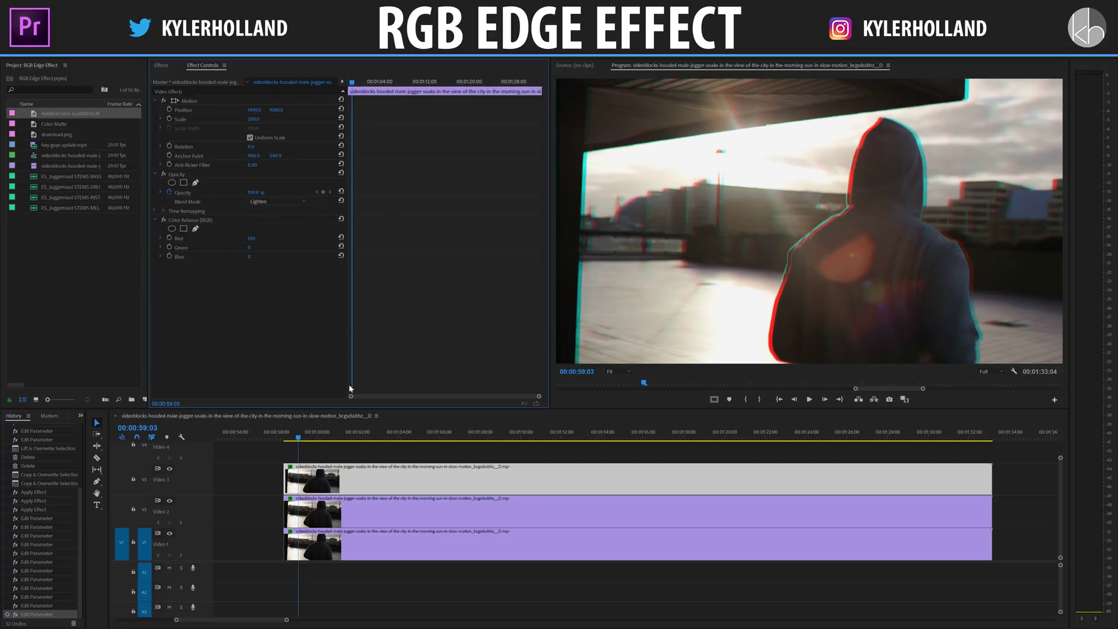
click(365, 510)
click(365, 469)
Apply Lens Distortion to the Video 3 clip and give it a slightly negative curvature.
click(359, 435)
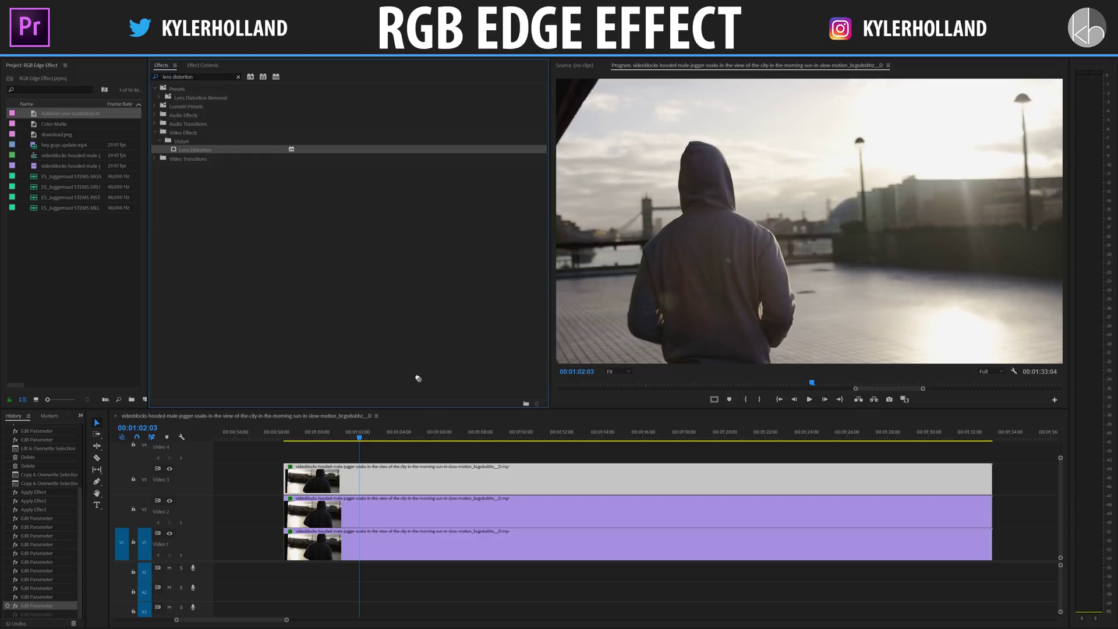
click(202, 66)
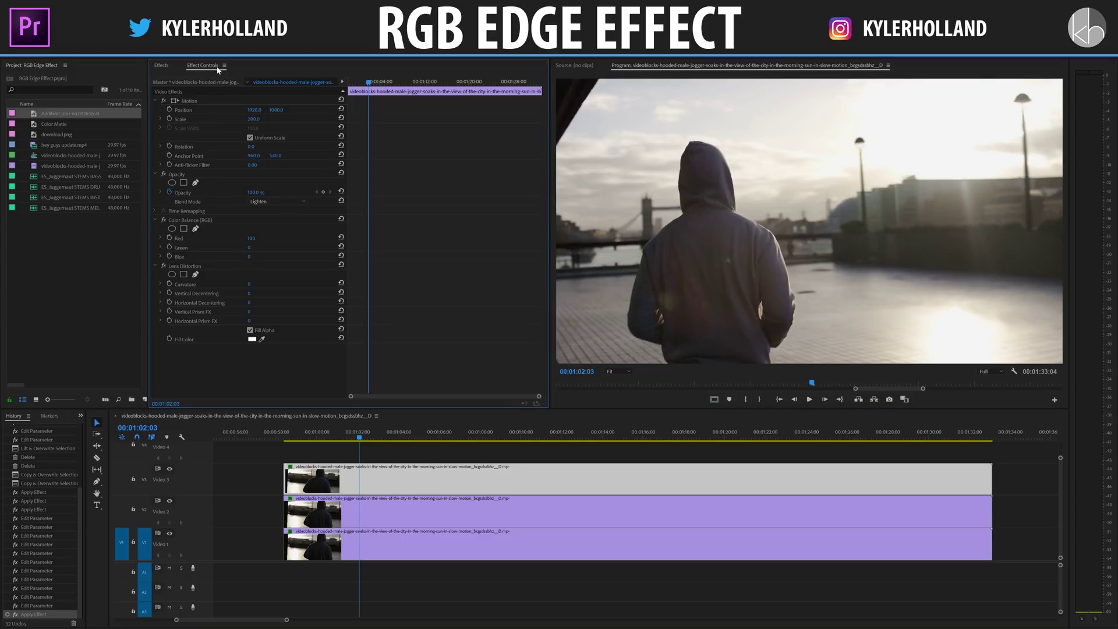
drag(249, 284, 249, 284)
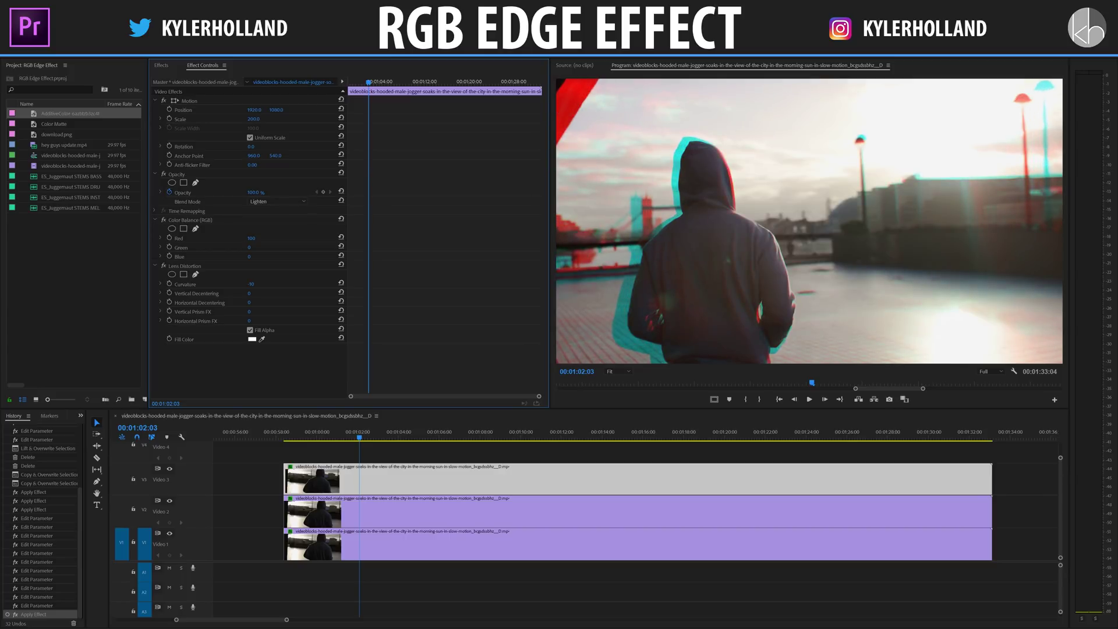
Preview the footage from near the start while pasting the Lens Distortion effect onto the Video 2 and Video 1 clips.
click(304, 435)
key(space)
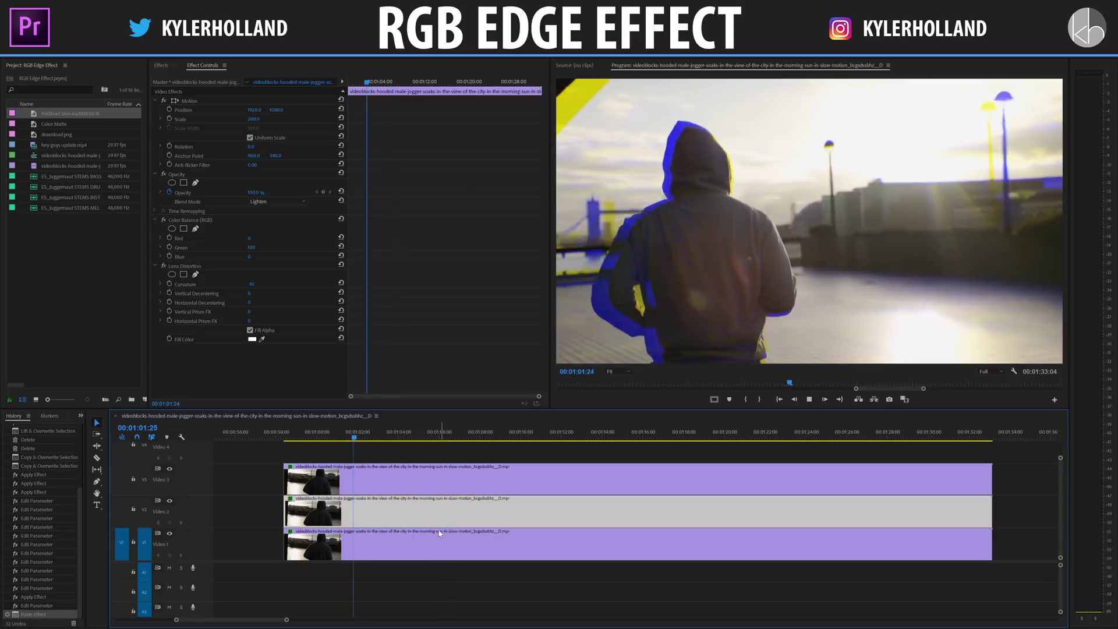
click(417, 539)
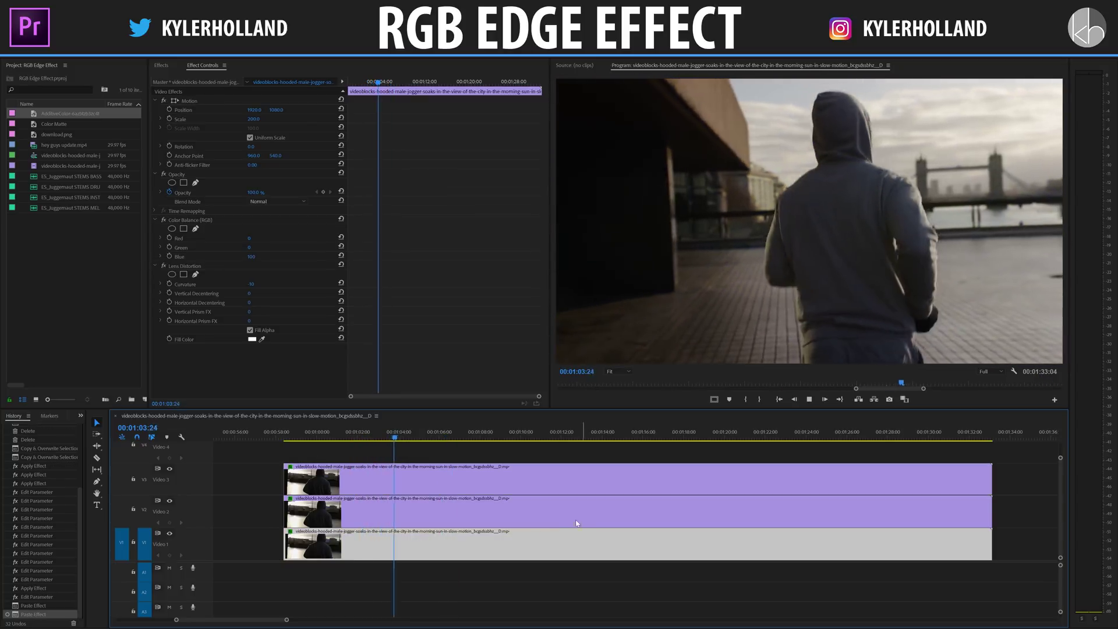
Remove Lens Distortion from the Video 2 clip and play the footage to preview the green and magenta edges.
click(582, 512)
click(215, 267)
key(Delete)
click(361, 438)
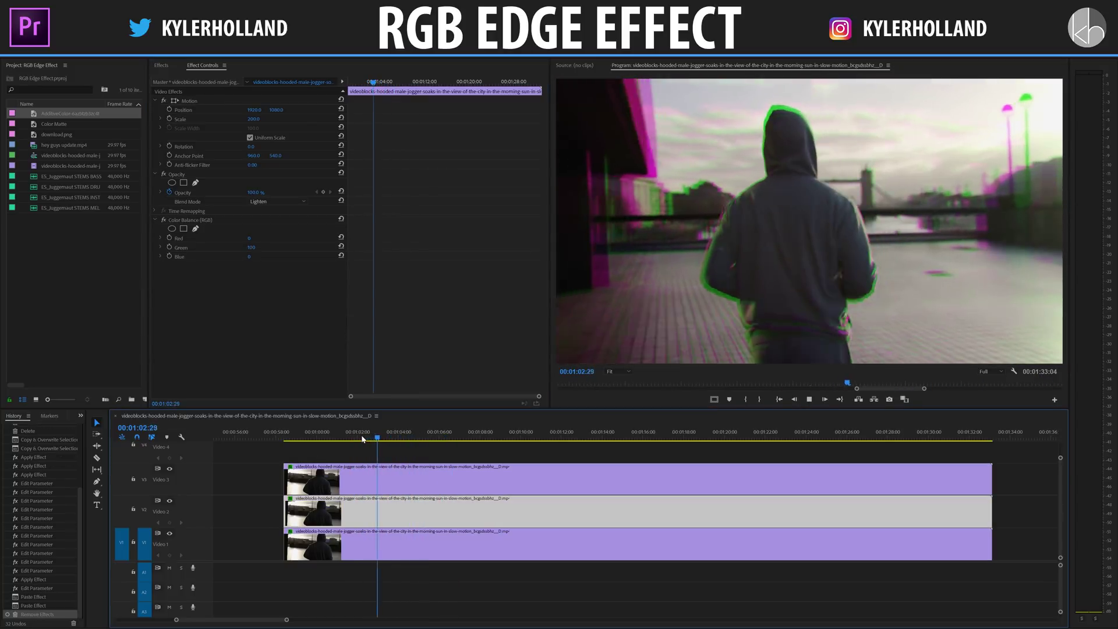